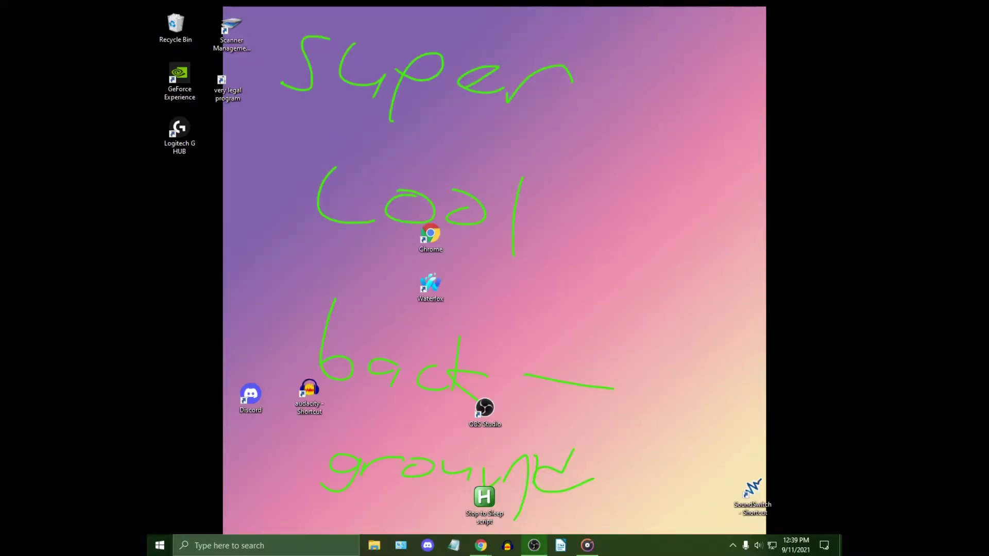
- Focus the desktop and search Windows for 'powershell' from the taskbar
click(400, 446)
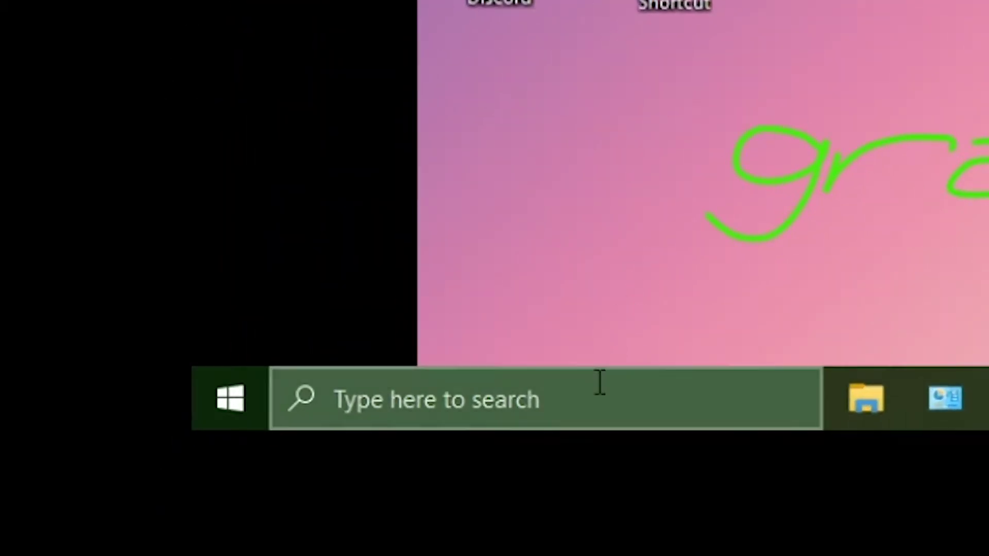
click(283, 540)
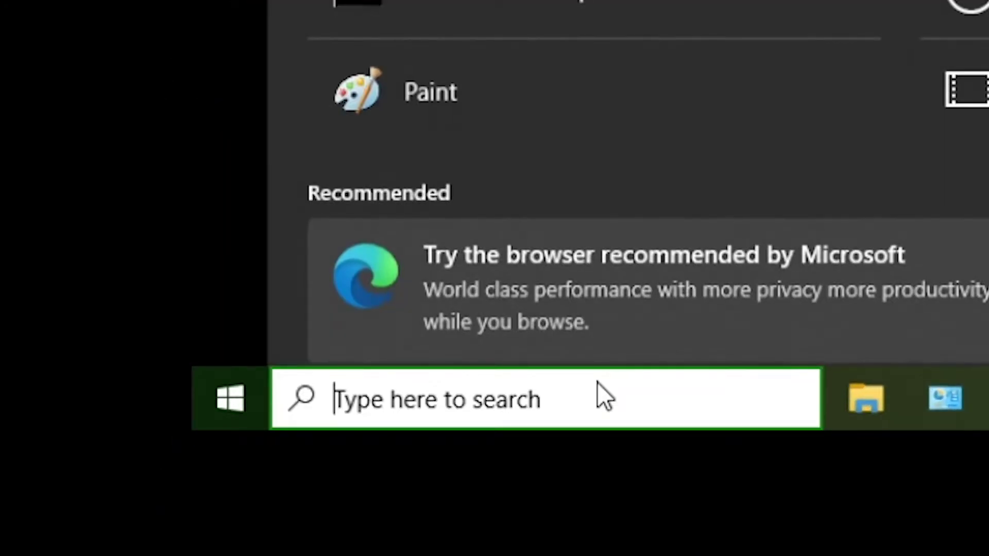
text(powershell)
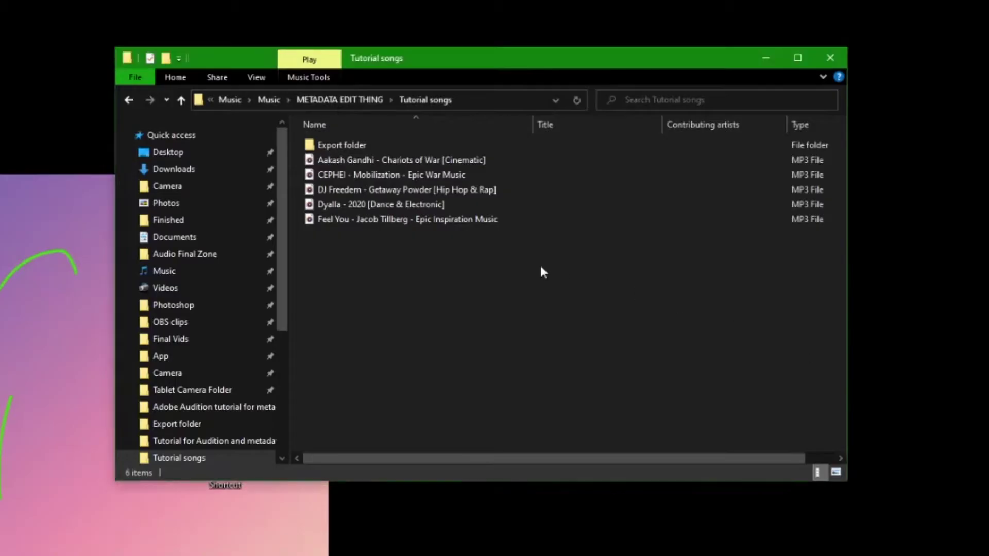
- Copy the full paths of the five selected MP3 files with Copy as path
drag(438, 298, 371, 160)
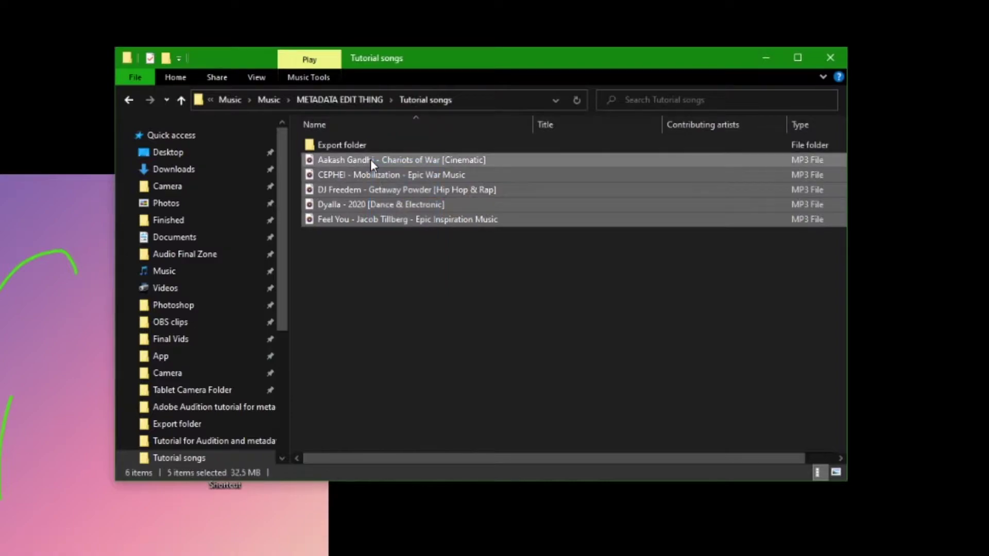
right_click(448, 160)
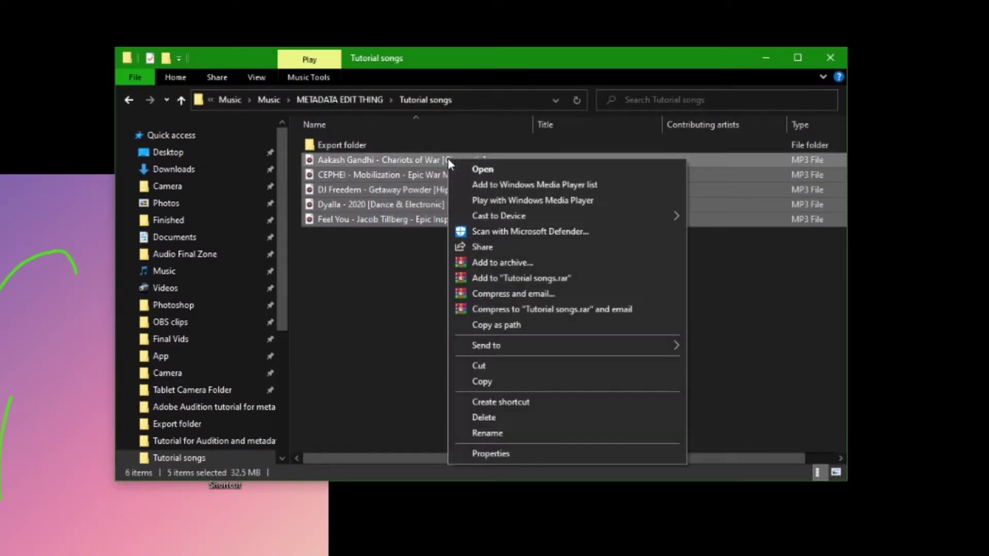
right_click(407, 313)
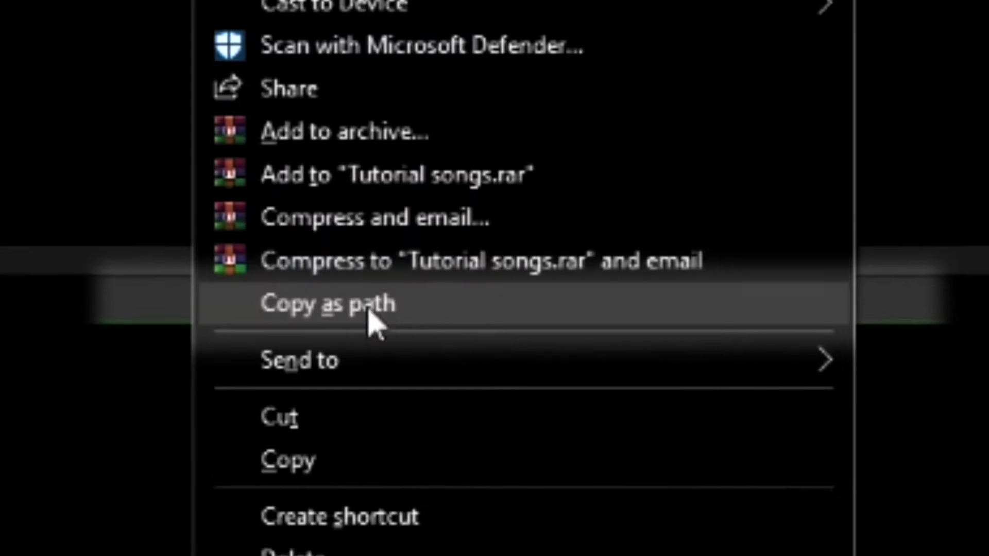
click(372, 322)
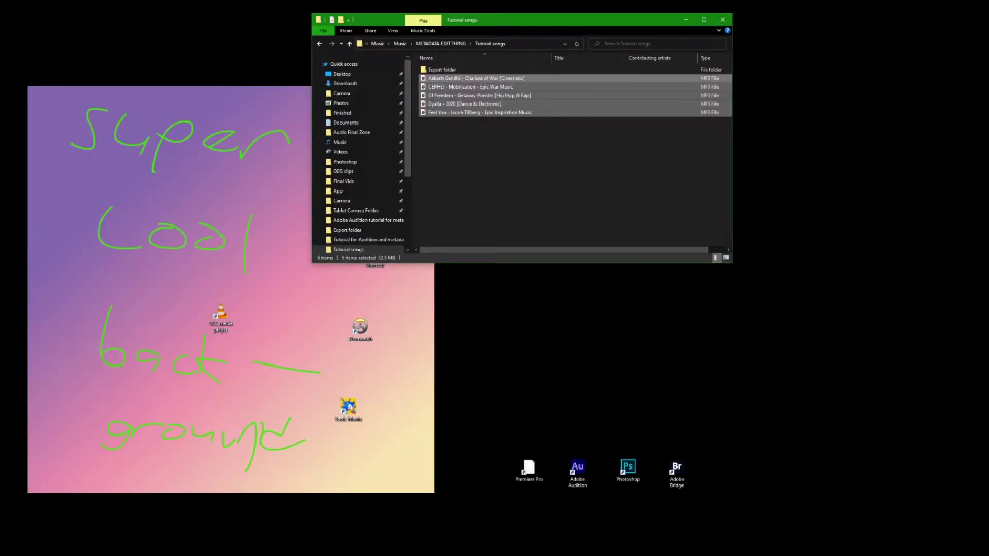
- Paste the five paths into Notepad and replace the folder prefix with nothing on every line
key(ctrl+v)
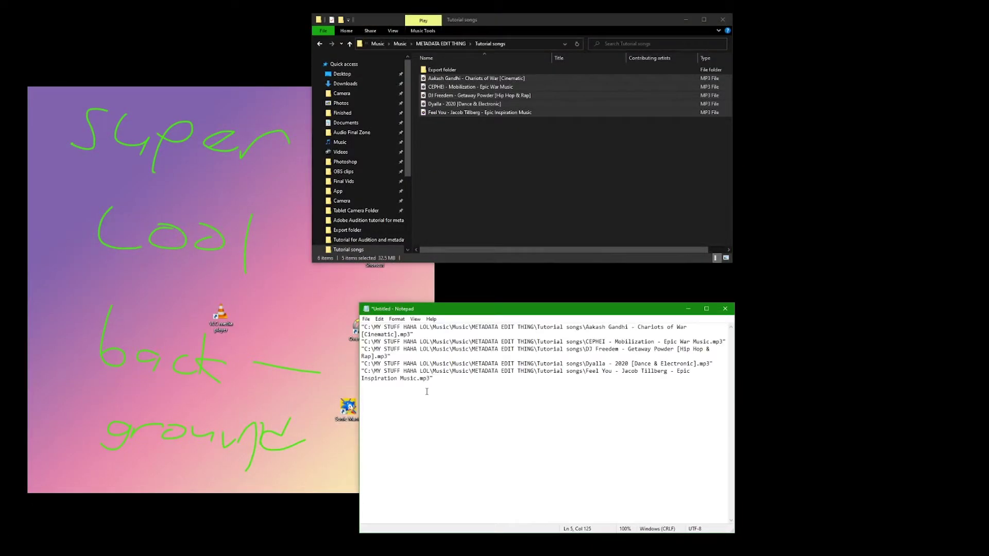
drag(362, 327, 537, 327)
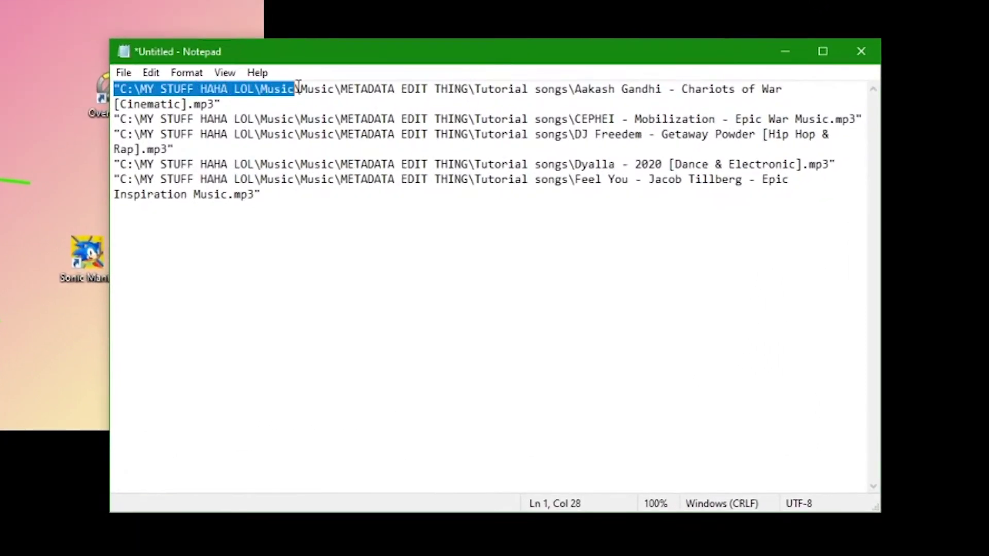
drag(478, 90, 573, 96)
click(151, 72)
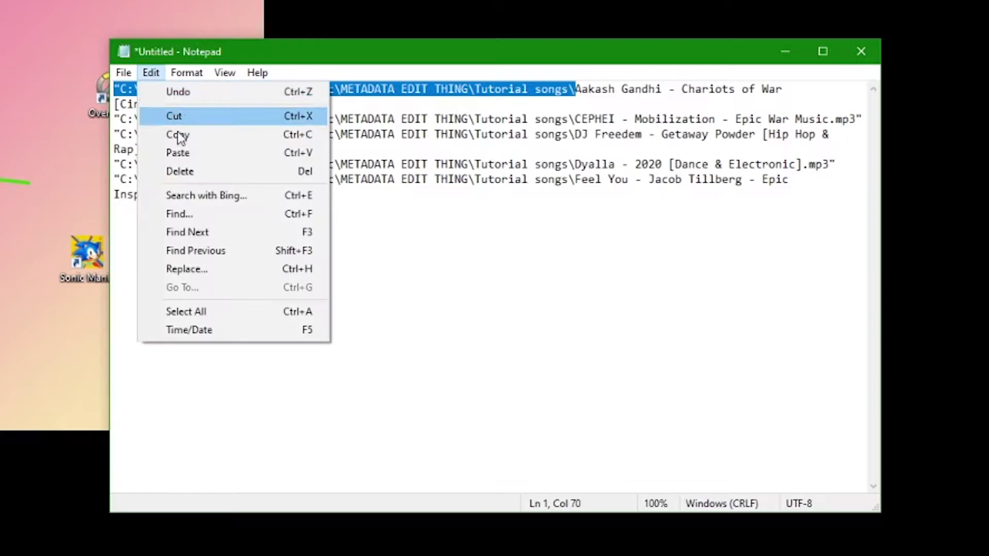
click(212, 268)
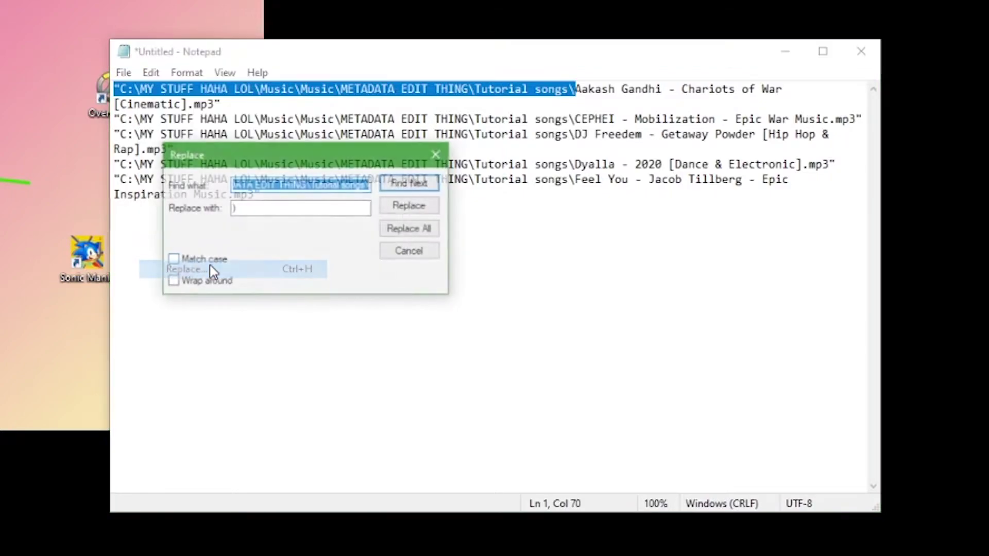
click(276, 208)
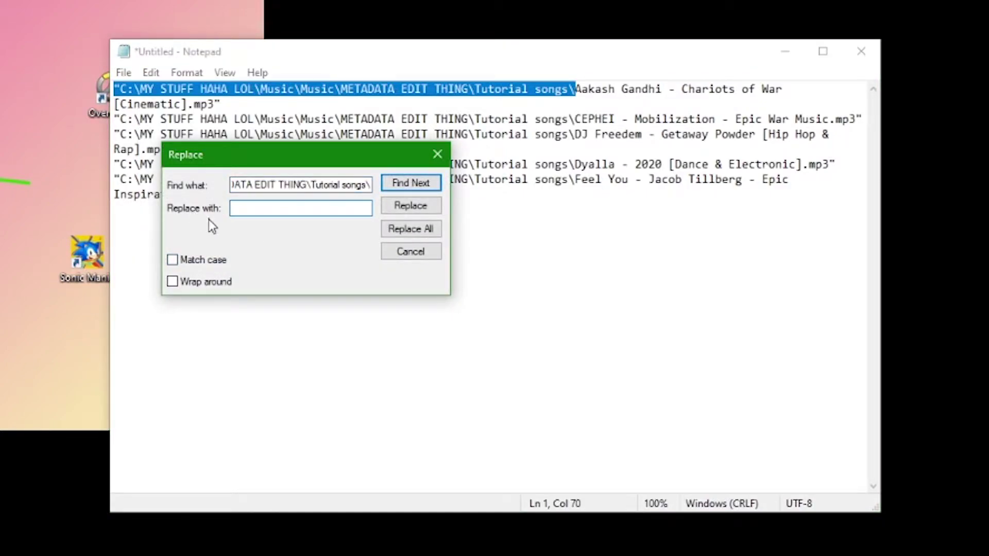
click(408, 230)
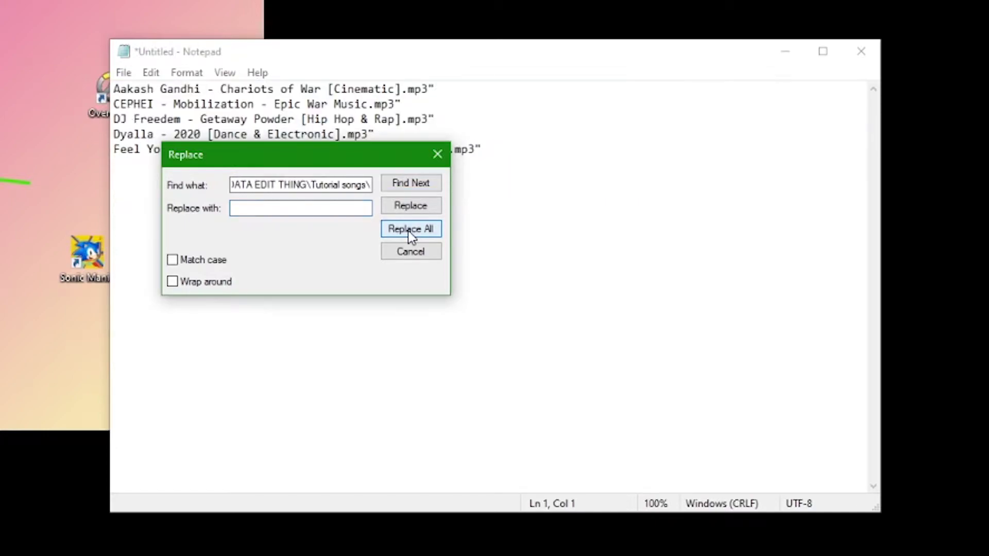
click(410, 252)
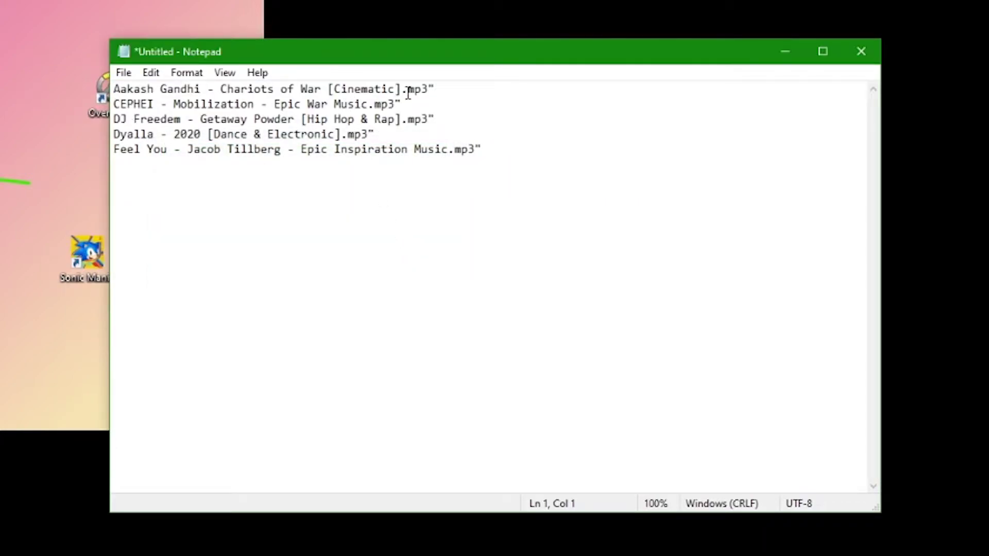
- Remove the trailing .mp3" from every line with Replace All
drag(401, 89, 455, 87)
click(151, 73)
click(225, 265)
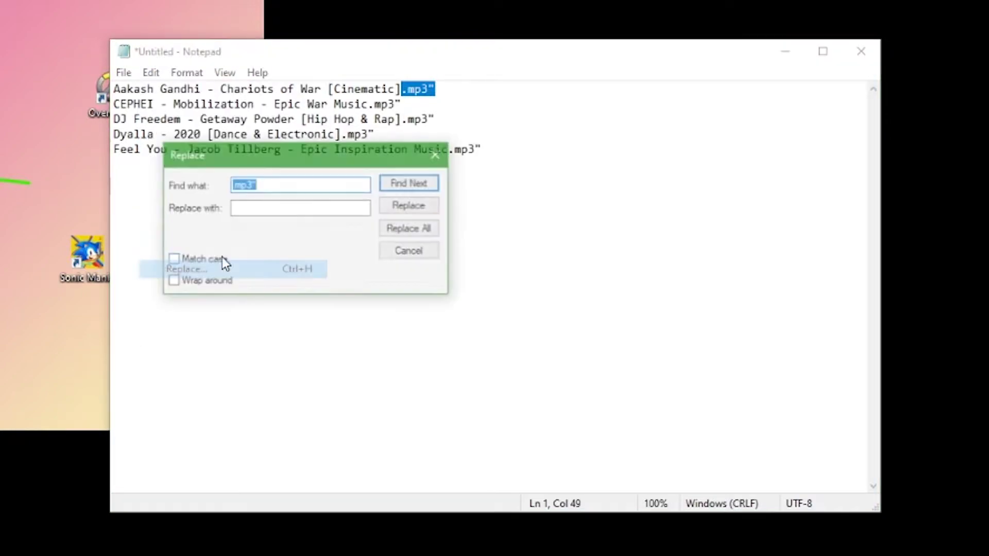
click(272, 202)
click(415, 231)
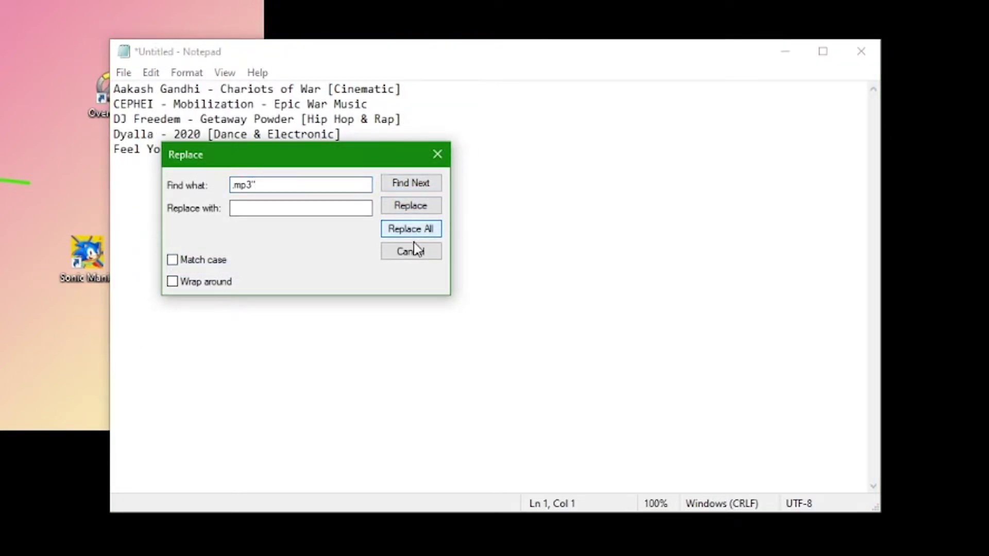
click(412, 251)
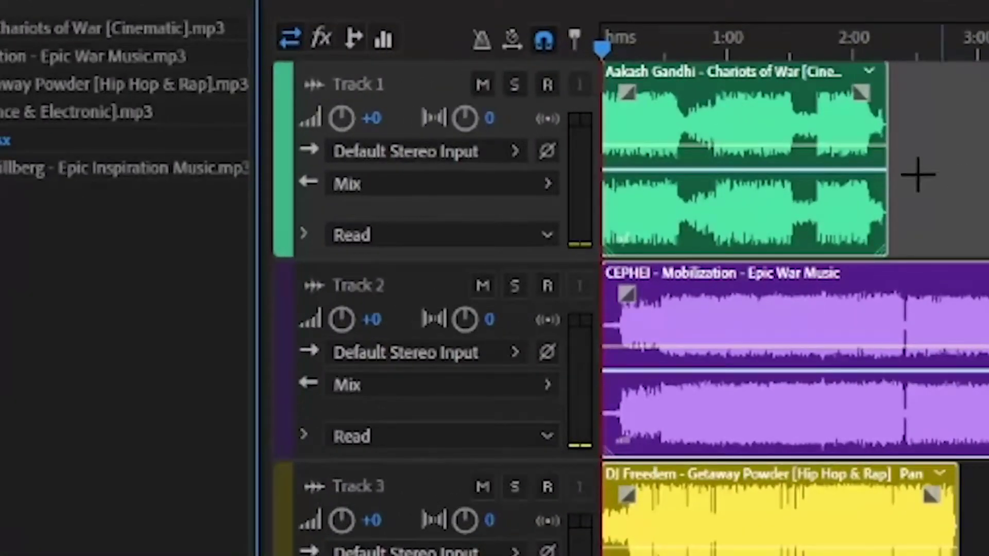
- Name Track 1 after the Chariots of War song title copied from Notepad
click(356, 82)
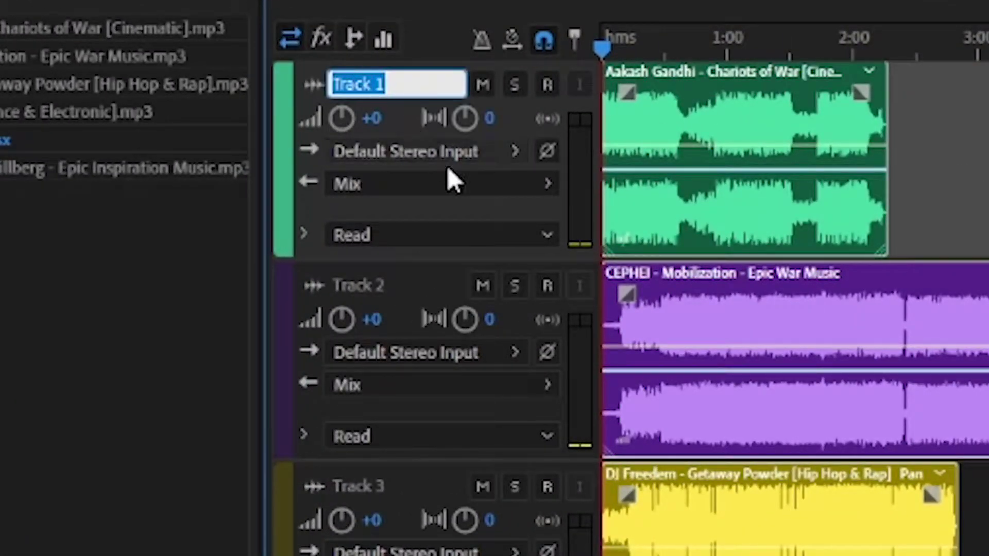
click(358, 285)
click(372, 484)
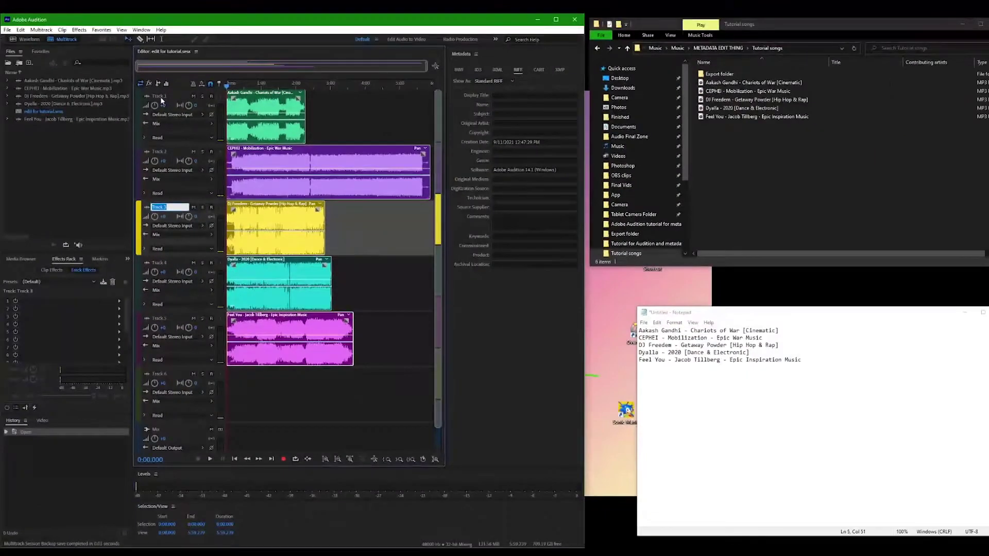
click(161, 100)
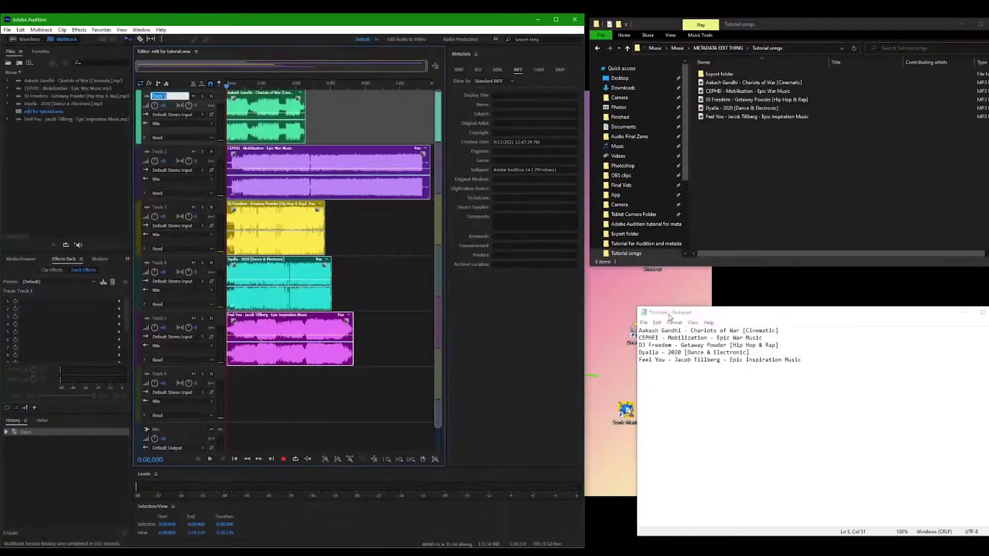
drag(778, 330, 636, 330)
click(161, 96)
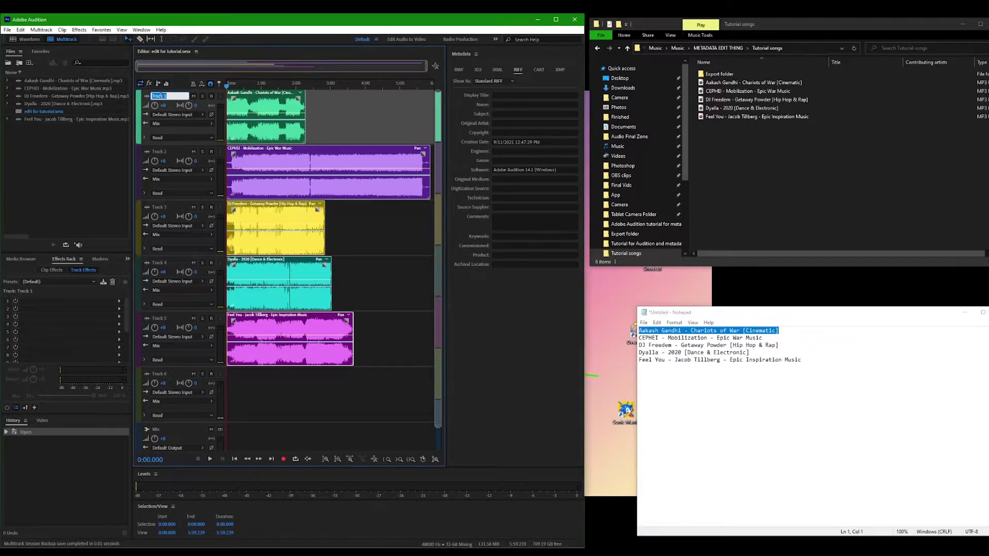
key(ctrl+v)
- Name Track 2 after the CEPHEI song and Track 3 after the DJ Freedem song
drag(762, 337, 637, 345)
click(161, 152)
key(ctrl+v)
click(161, 207)
key(ctrl+v)
- Name Track 4 after the Dyalla song and Track 5 after the Feel You song
drag(749, 352, 638, 352)
click(161, 263)
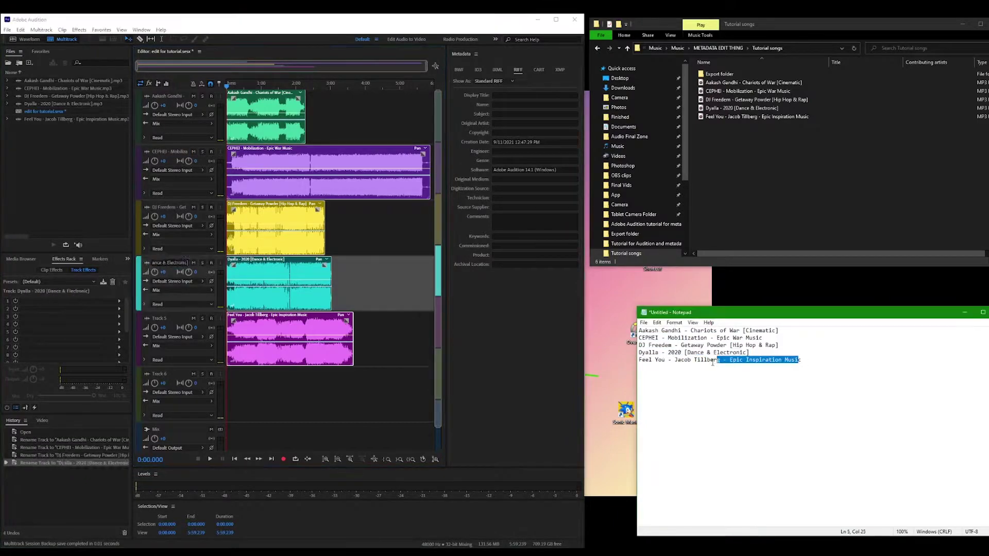
key(ctrl+v)
drag(799, 360, 638, 359)
click(161, 318)
key(ctrl+v)
click(310, 112)
- Select all five clips in the multitrack session with Ctrl+A
drag(310, 112, 277, 227)
click(345, 119)
click(268, 105)
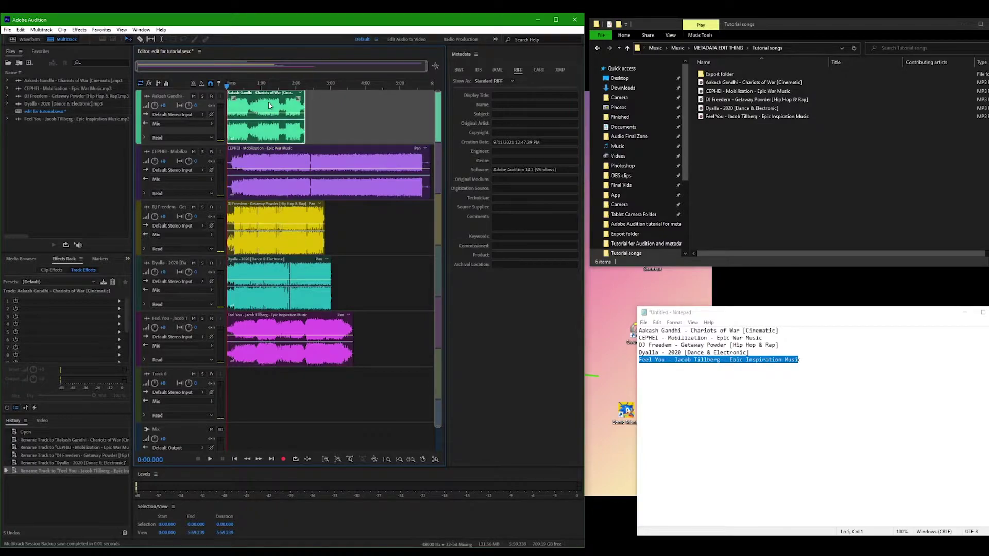
click(283, 211)
ctrl+click(283, 269)
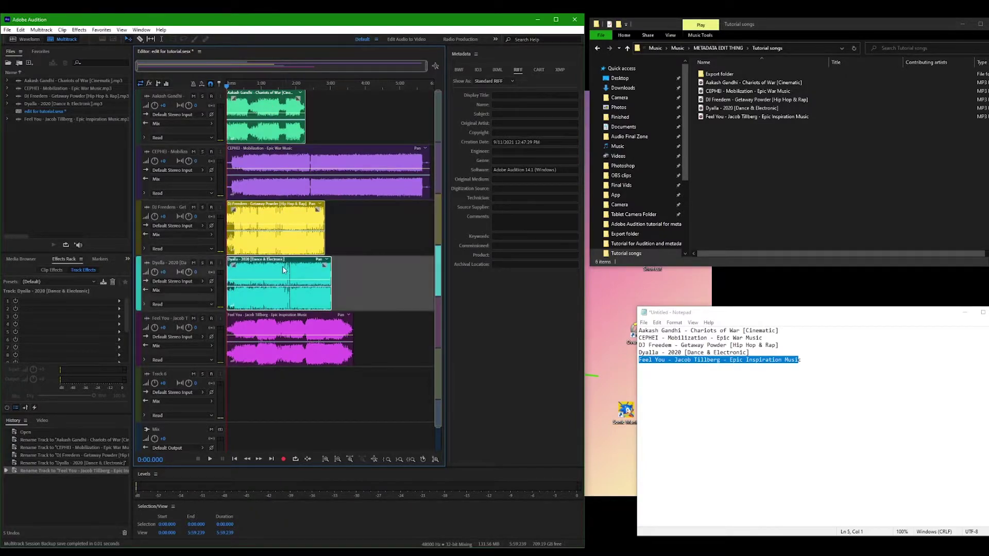
click(351, 116)
key(ctrl+a)
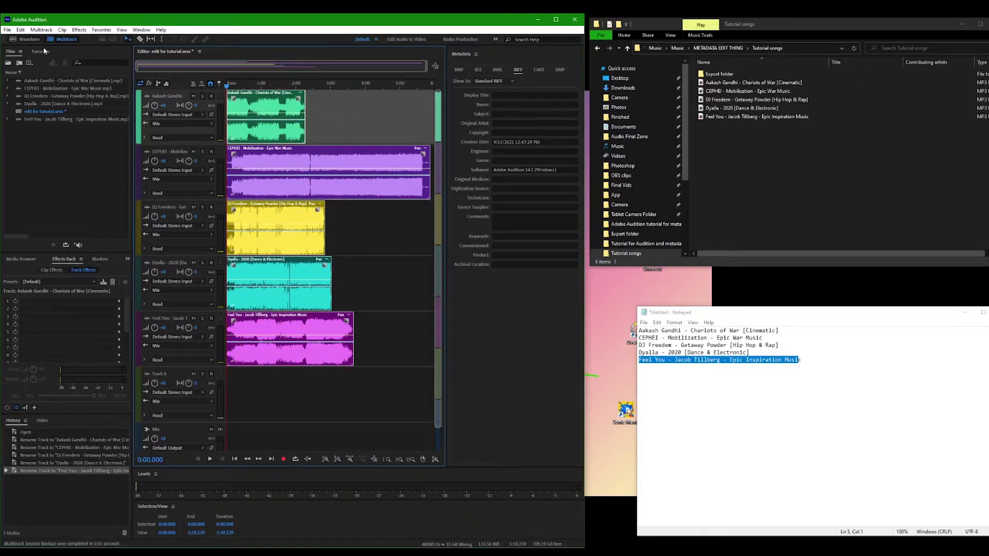
- Start a Multitrack Mixdown export of the selected clips from the File menu
click(8, 30)
mouse_move(43, 184)
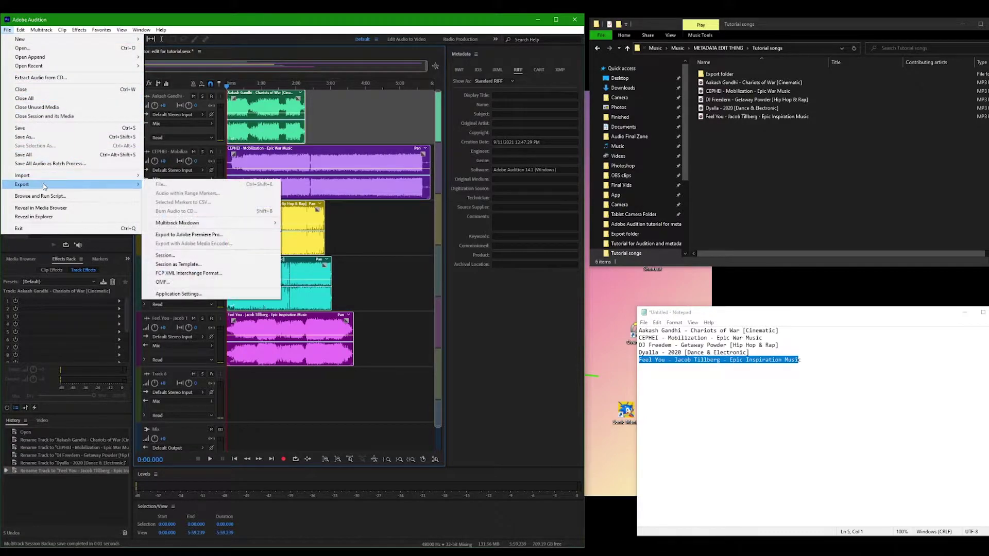
mouse_move(195, 223)
click(302, 240)
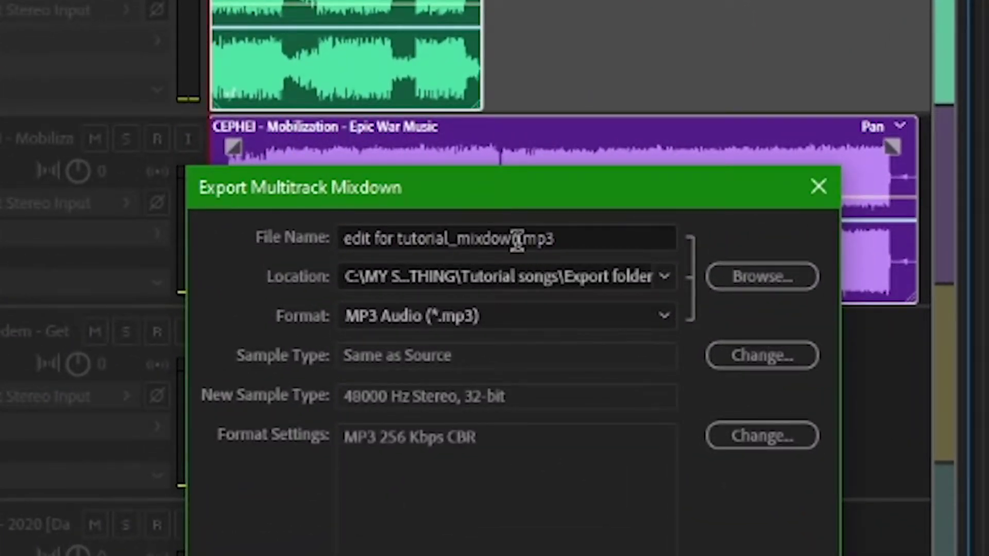
- Rename the output file to qqq.mp3, keeping the .mp3 extension
drag(521, 238, 341, 240)
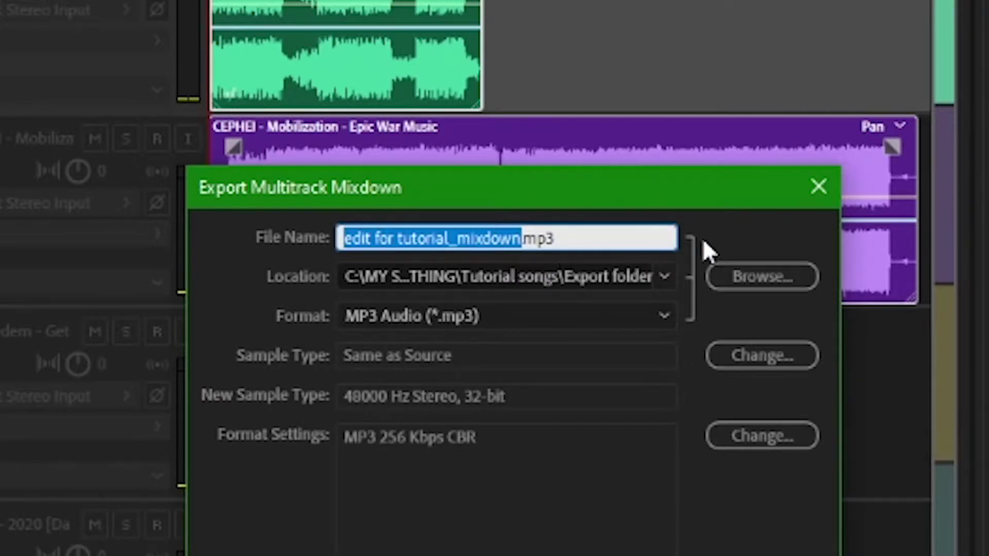
click(731, 238)
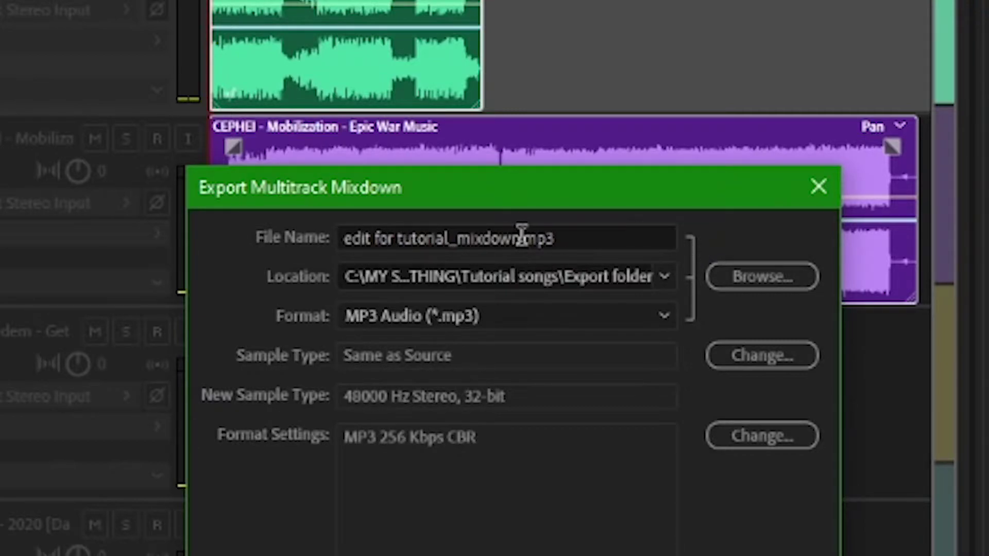
drag(524, 238, 235, 235)
key(Left)
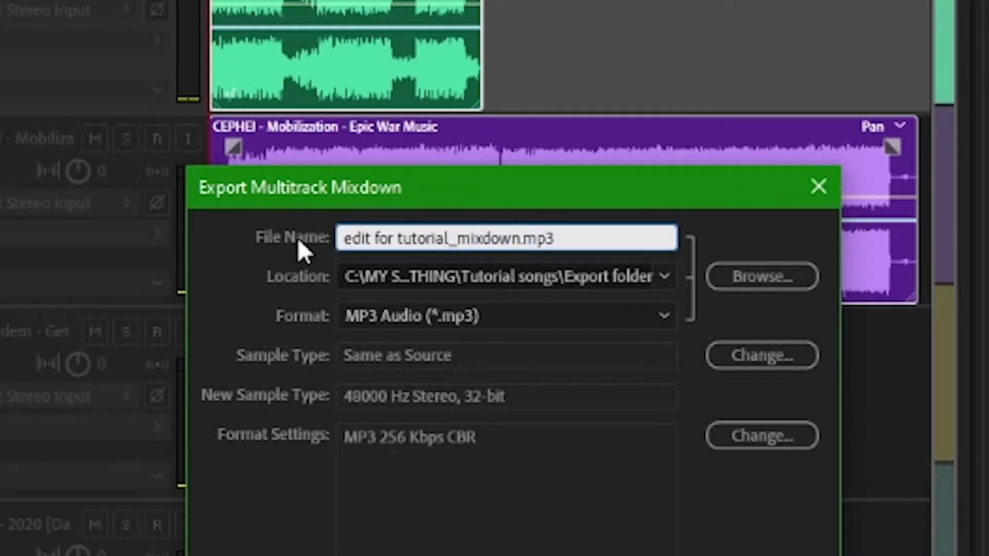
key(ctrl+Right)
key(End)
key(Left)
key(Left)
key(Left)
key(BackSpace)
key(BackSpace)
key(BackSpace)
key(BackSpace)
key(BackSpace)
key(BackSpace)
key(BackSpace)
key(BackSpace)
key(BackSpace)
key(BackSpace)
key(BackSpace)
key(BackSpace)
key(BackSpace)
key(BackSpace)
key(BackSpace)
key(BackSpace)
key(BackSpace)
key(BackSpace)
key(BackSpace)
key(BackSpace)
key(BackSpace)
key(BackSpace)
key(BackSpace)
text(qqq)
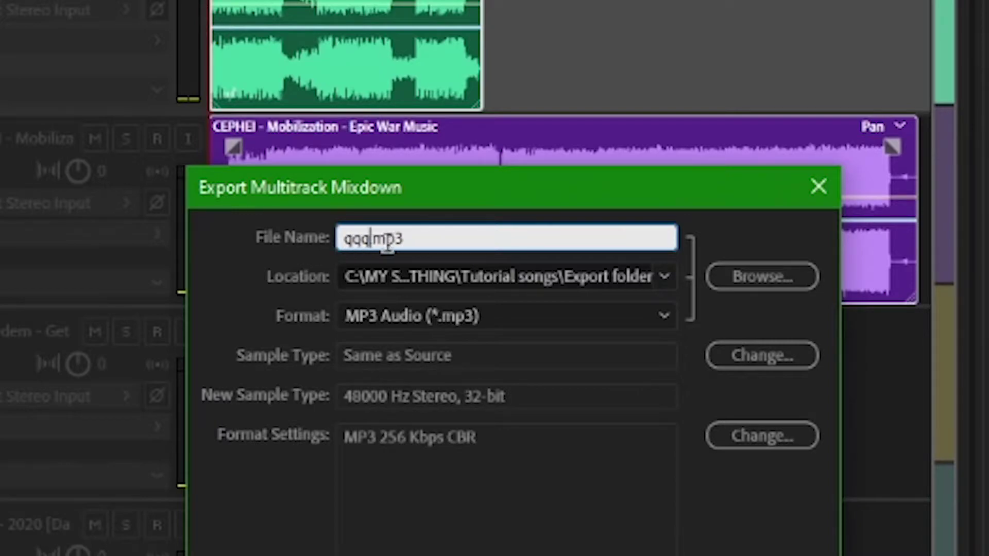
click(747, 242)
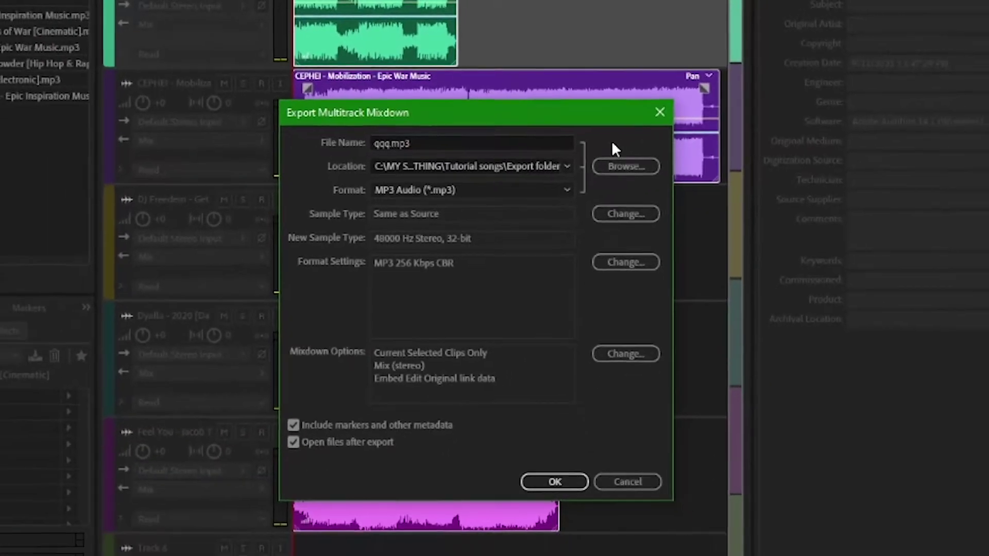
- Set mixdown options to Track outputs for all five tracks, Mix unchecked, range Selected Clips
click(629, 353)
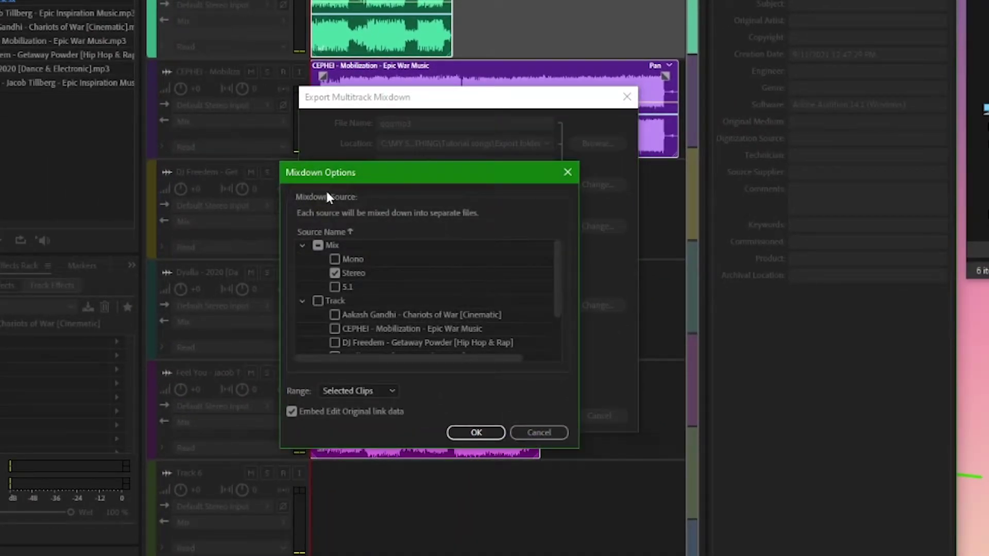
drag(381, 446, 375, 515)
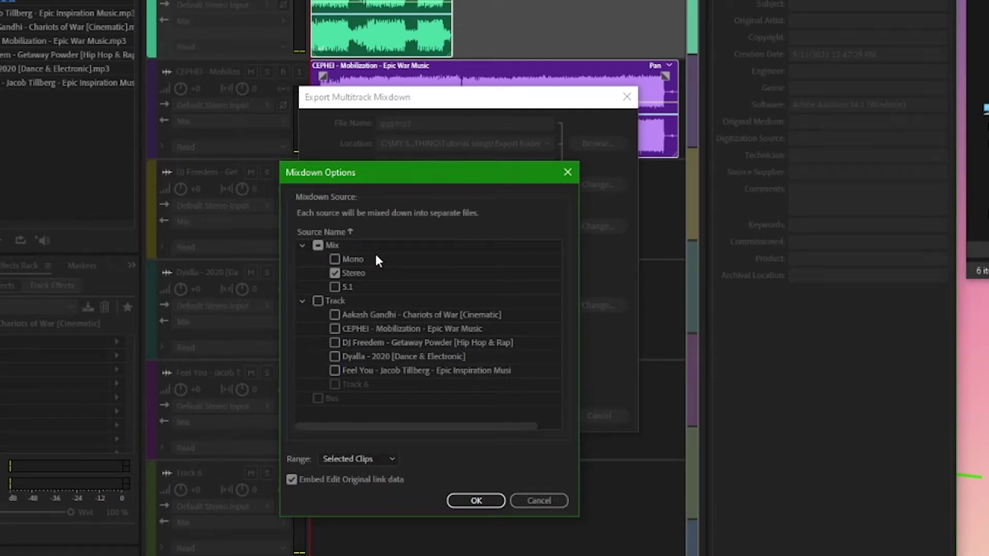
click(317, 245)
click(317, 245)
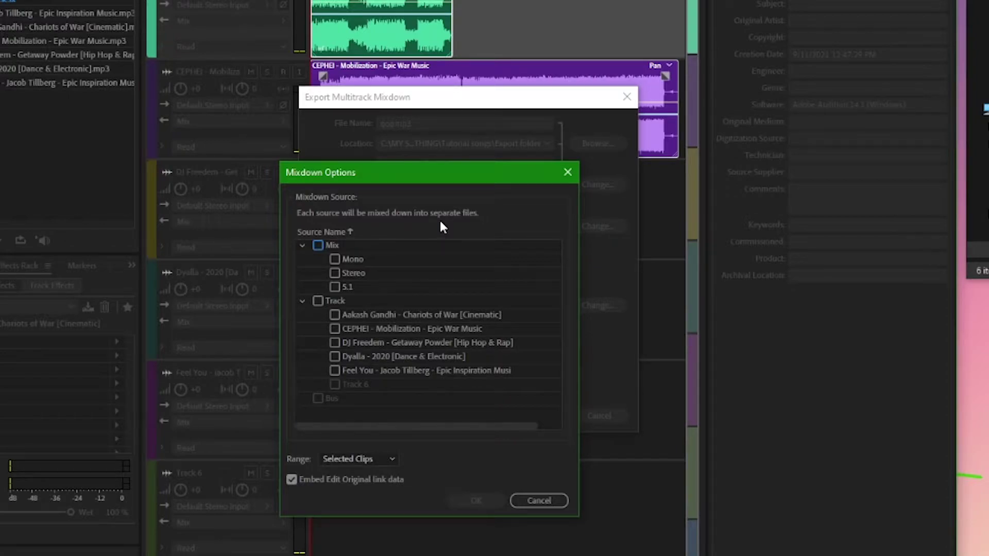
click(317, 300)
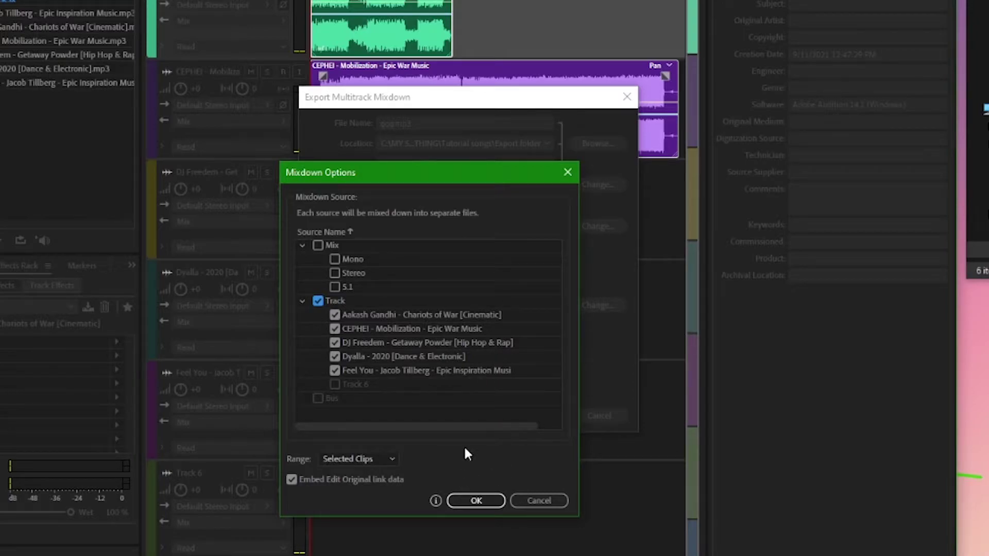
click(381, 456)
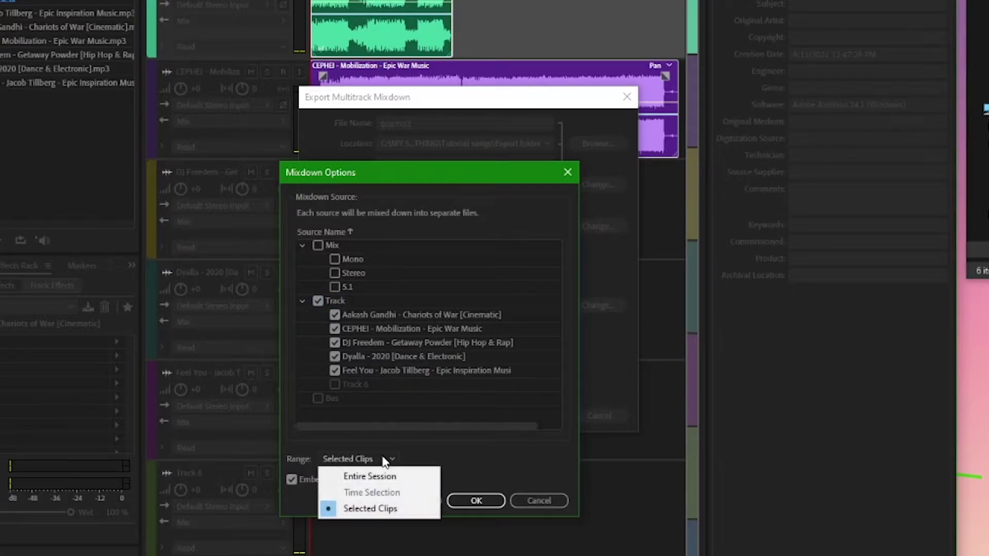
click(372, 512)
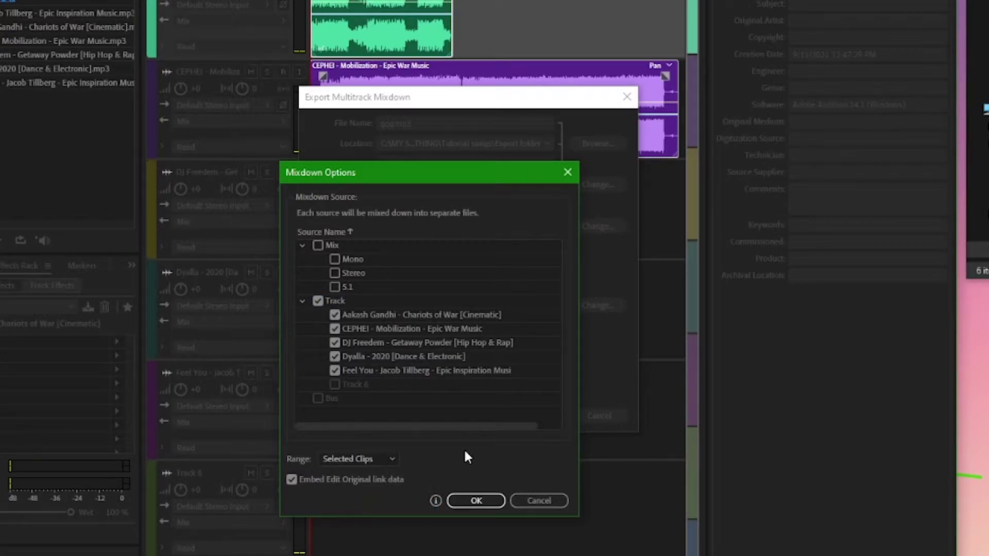
click(474, 499)
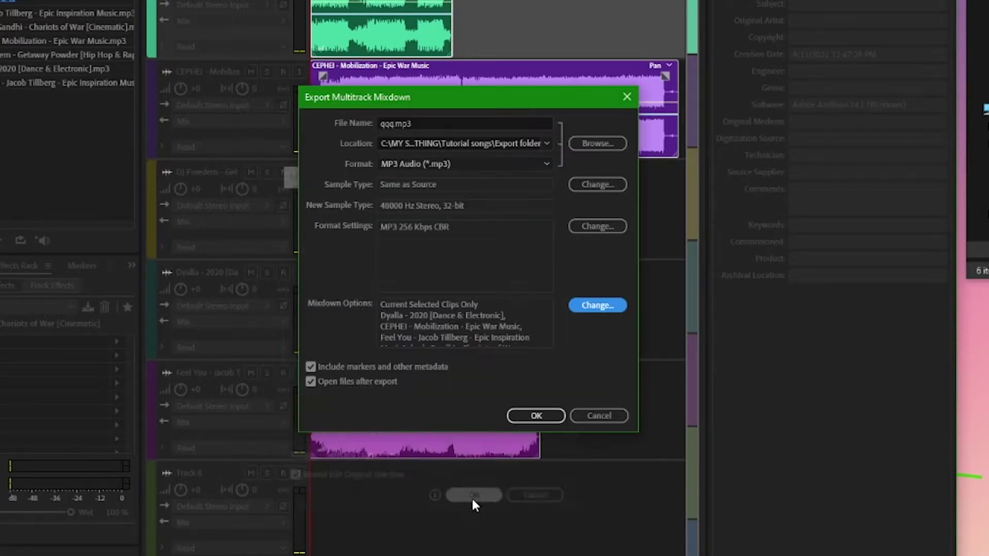
- Export the clips, open the Export folder, and launch PowerShell 7-preview there
click(535, 416)
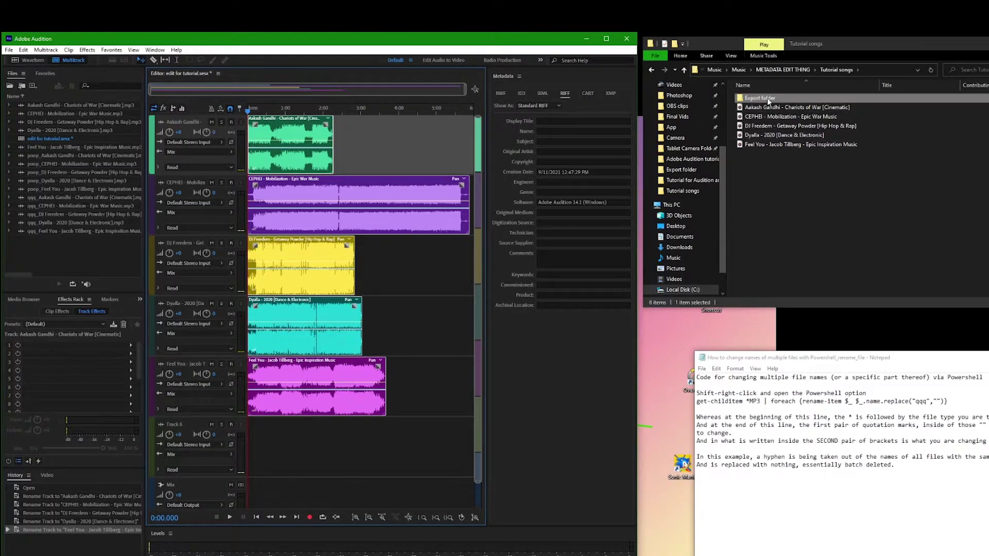
double_click(767, 98)
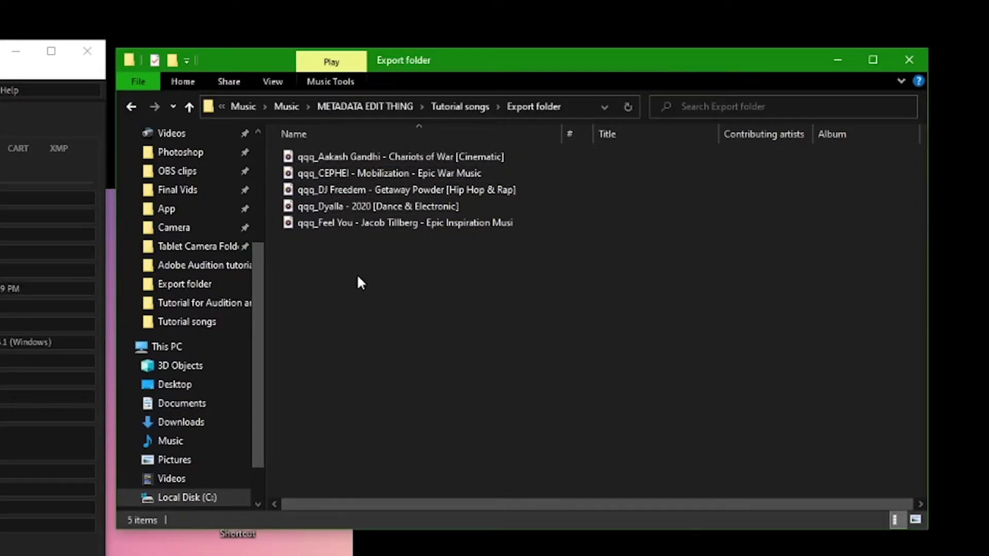
right_click(340, 295)
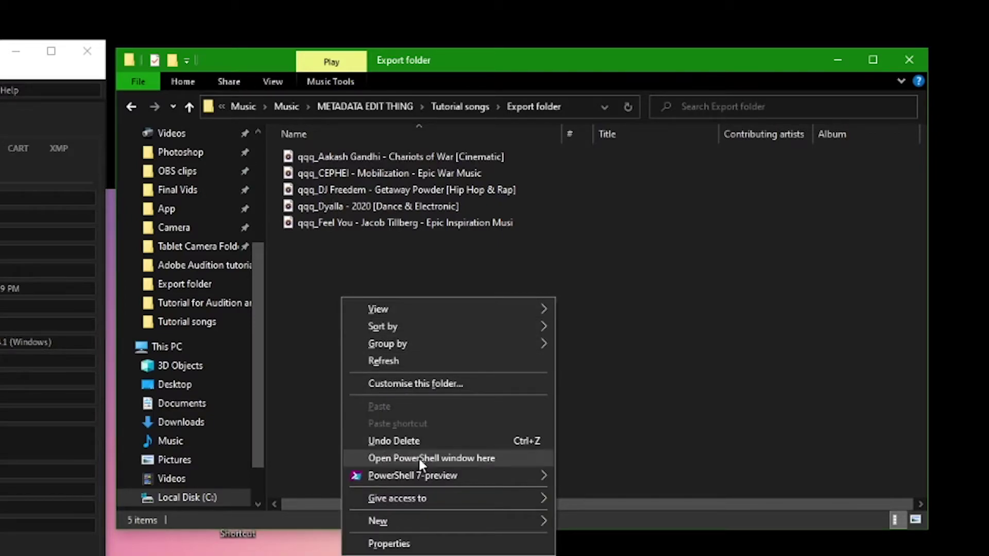
mouse_move(422, 474)
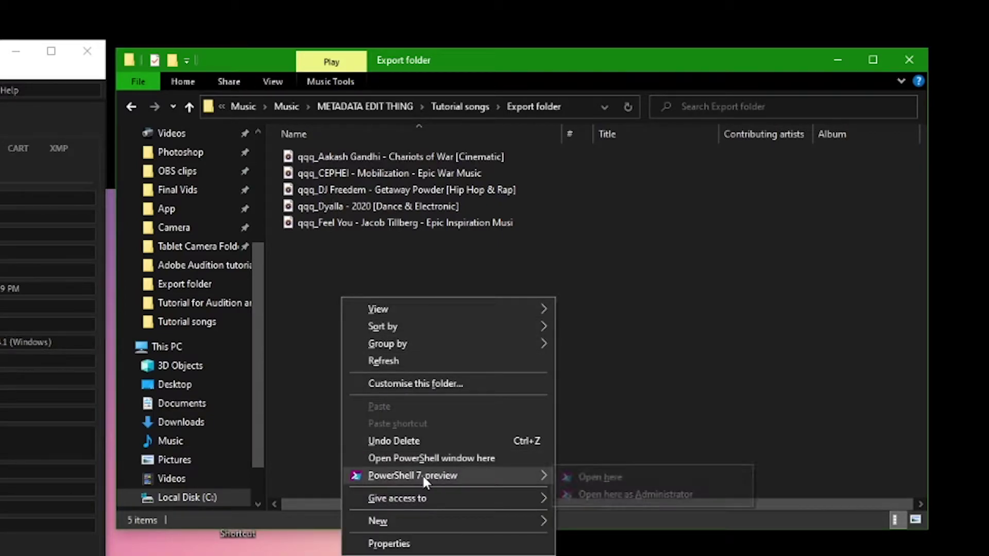
click(601, 493)
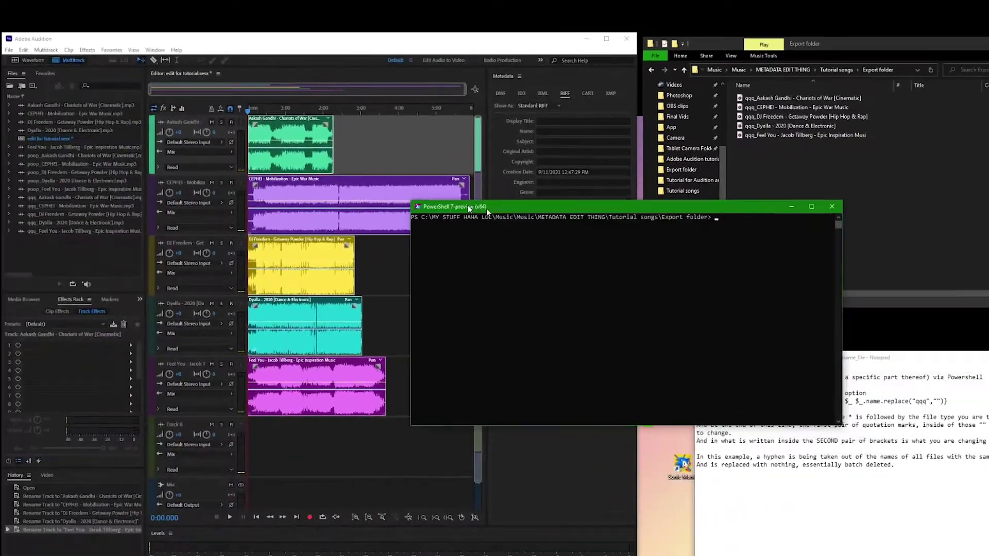
- Enlarge the PowerShell window and correct the rename command to replace "qqq_" with nothing
drag(447, 202, 113, 107)
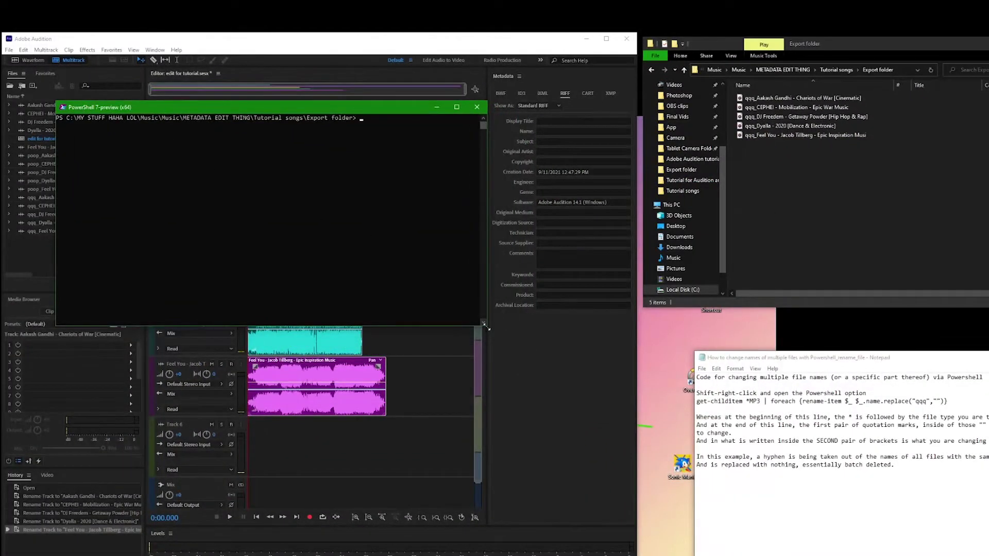
drag(486, 325, 615, 410)
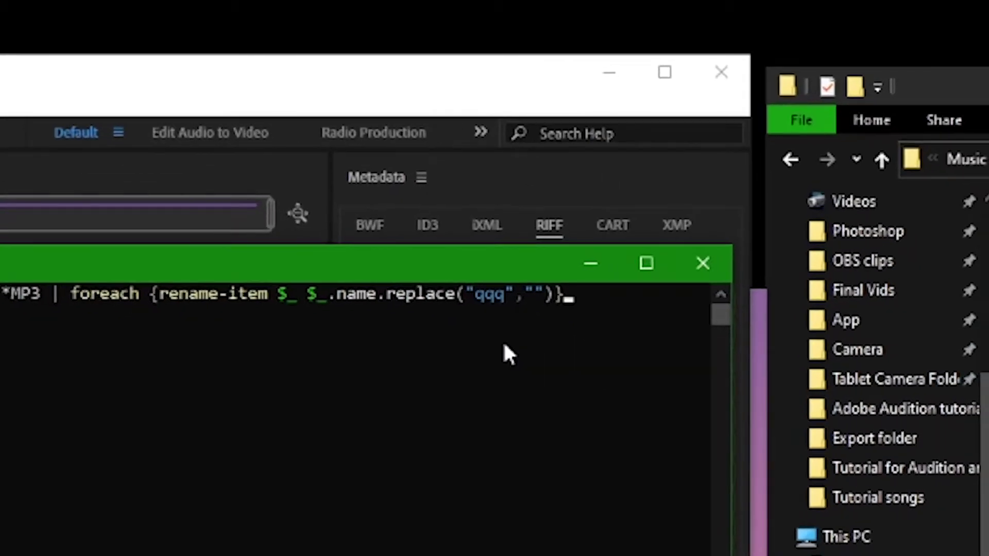
key(Left)
key(Left)
key(Left)
key(Left)
text(_)
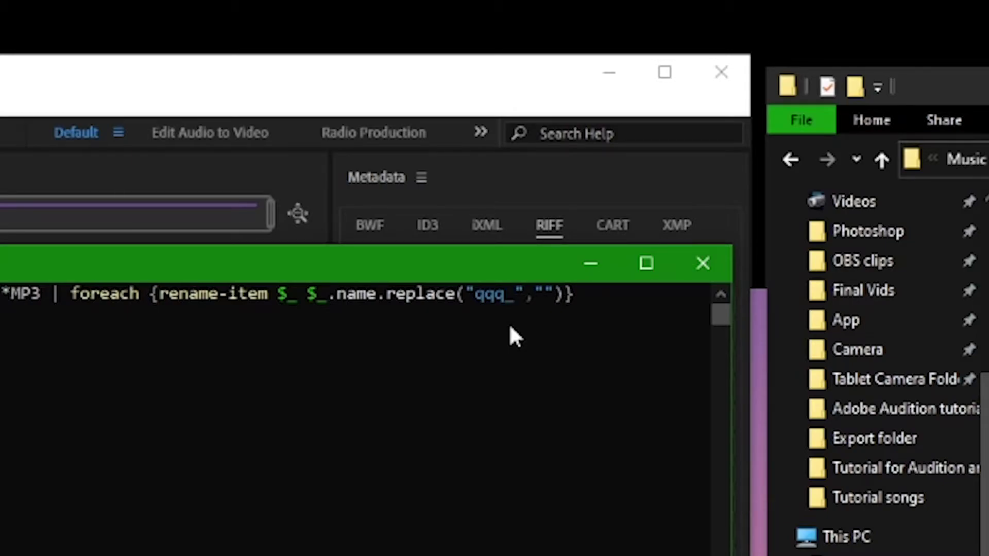
key(Right)
key(Right)
key(Right)
key(Right)
key(Right)
key(Right)
key(Left)
key(Left)
key(Left)
key(Left)
key(Left)
key(Left)
key(Left)
key(Left)
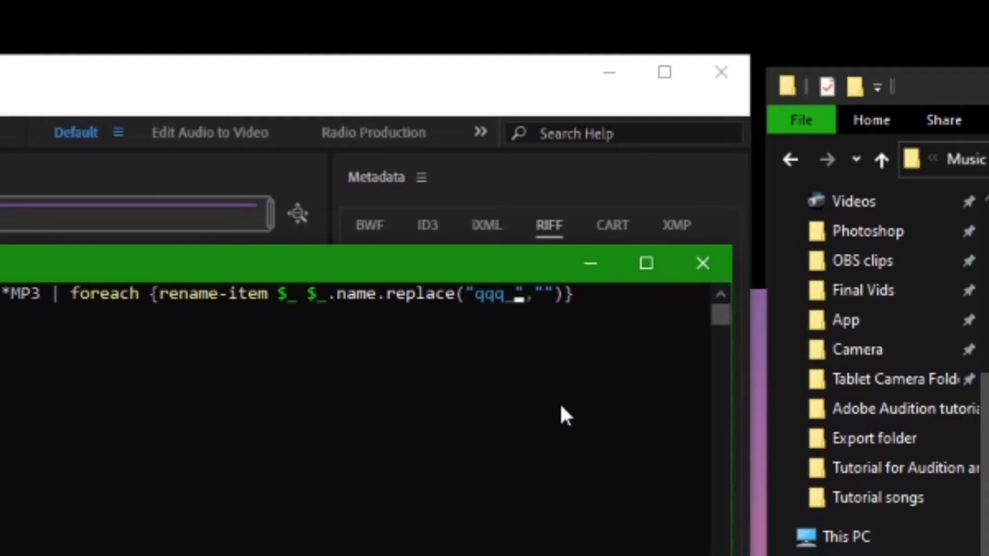
key(Right)
key(Right)
key(Right)
key(Right)
key(Right)
key(Right)
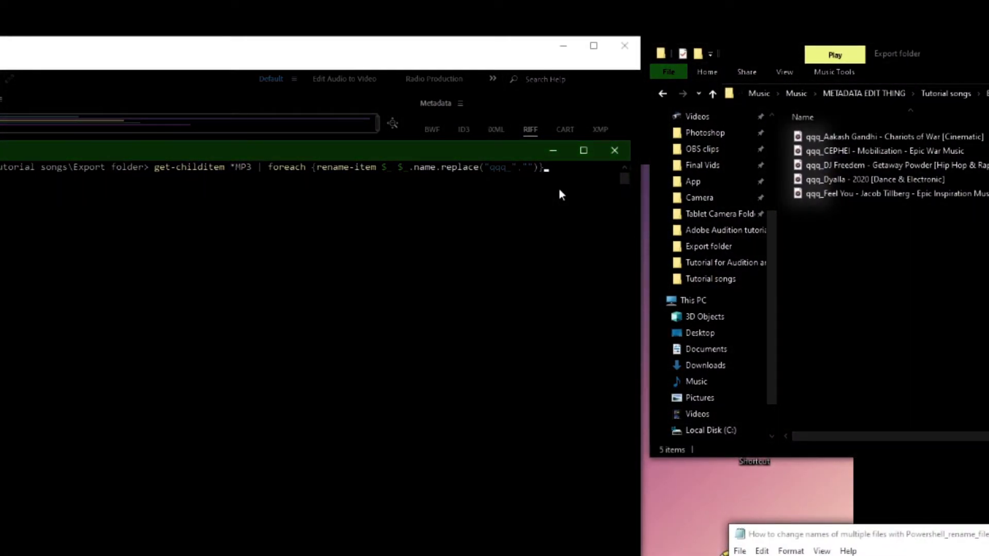
- Run the get-childitem rename command and check the renamed MP3s in Explorer
key(Return)
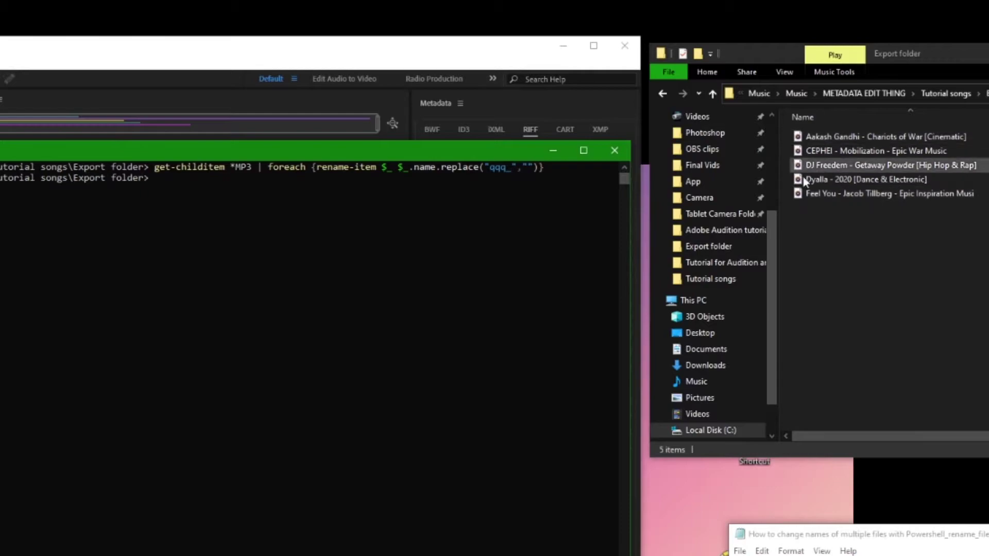
click(846, 271)
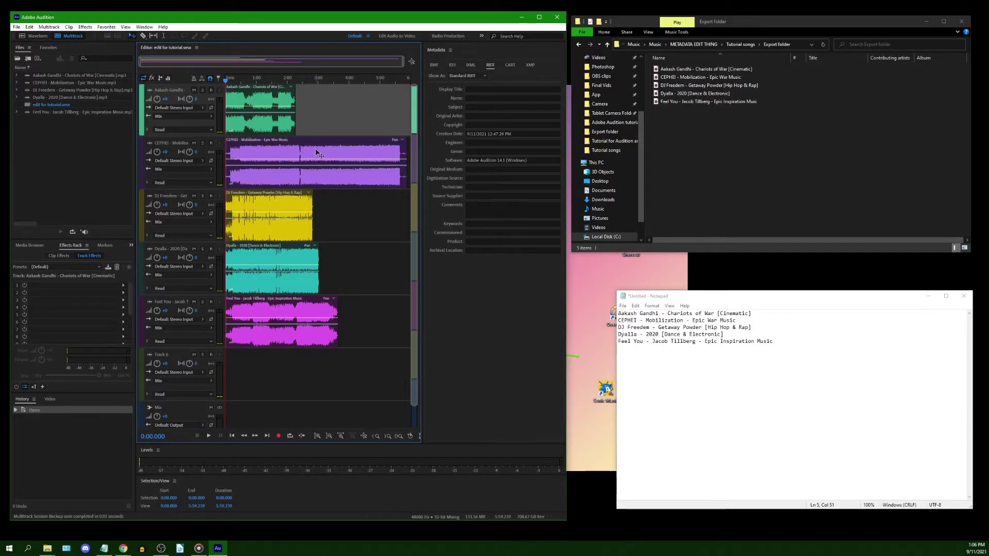
- Nudge the purple CEPHEI clip and the yellow clip along their tracks
drag(315, 150, 304, 152)
mouse_move(283, 211)
mouse_down()
mouse_move(342, 216)
mouse_move(286, 216)
mouse_up()
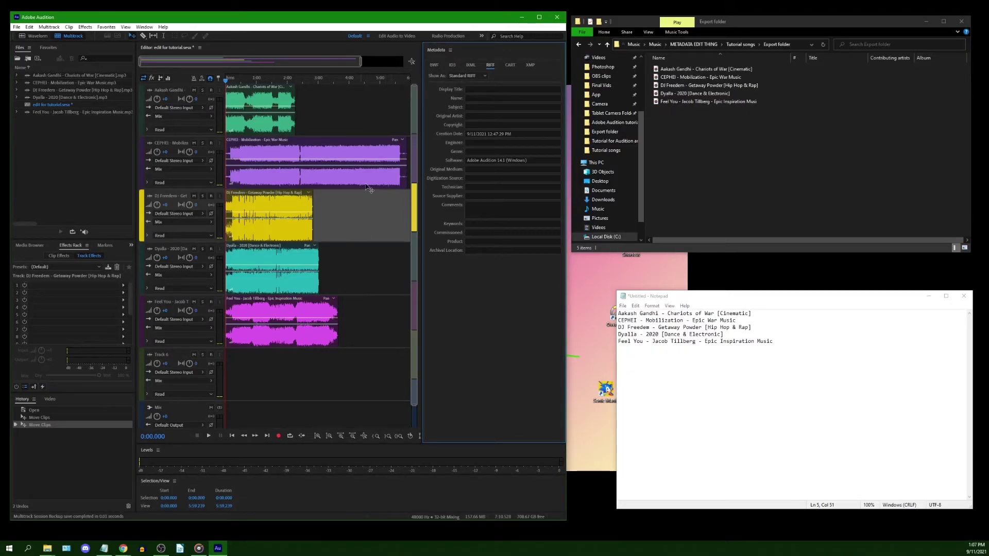
- Open the five renamed MP3s from the Tutorial songs folder in Audition
click(664, 298)
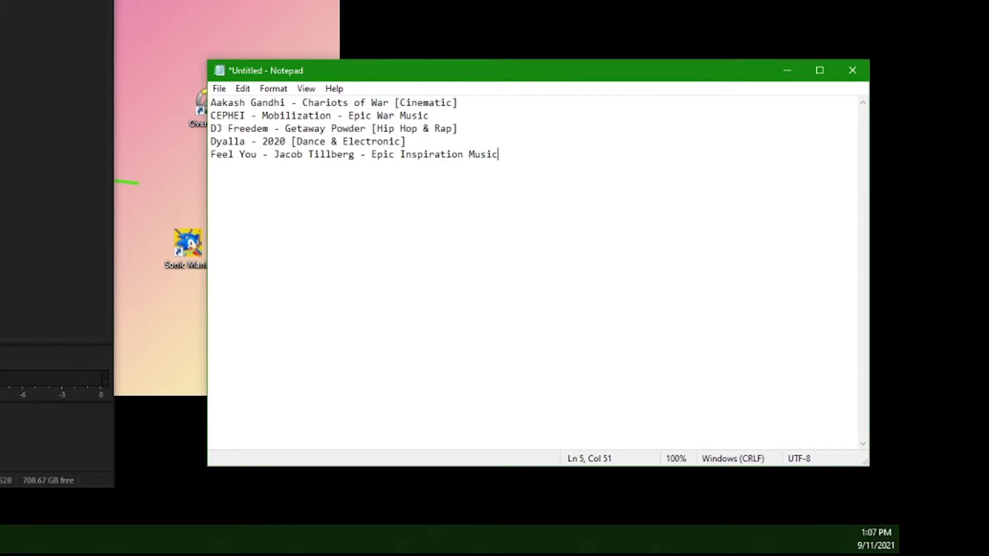
click(350, 22)
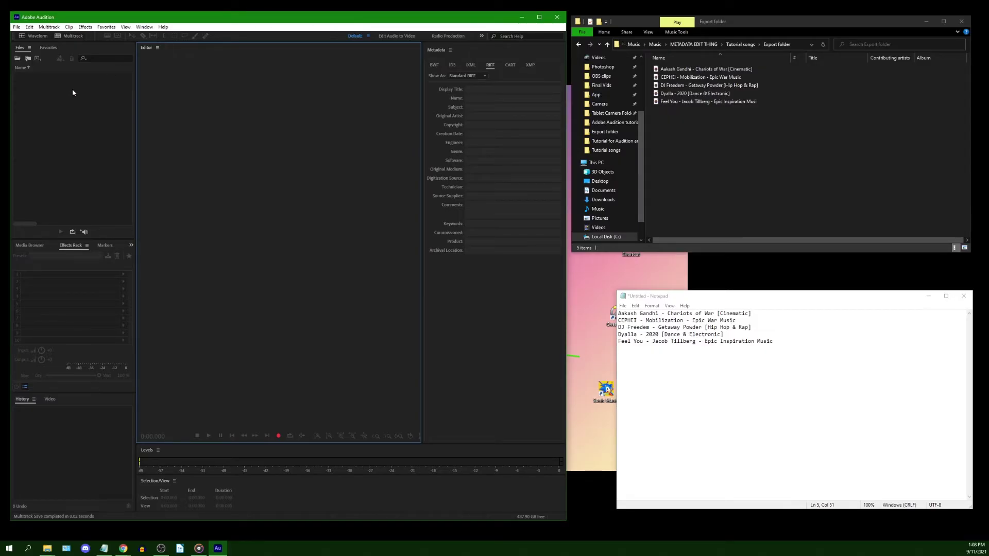
click(17, 59)
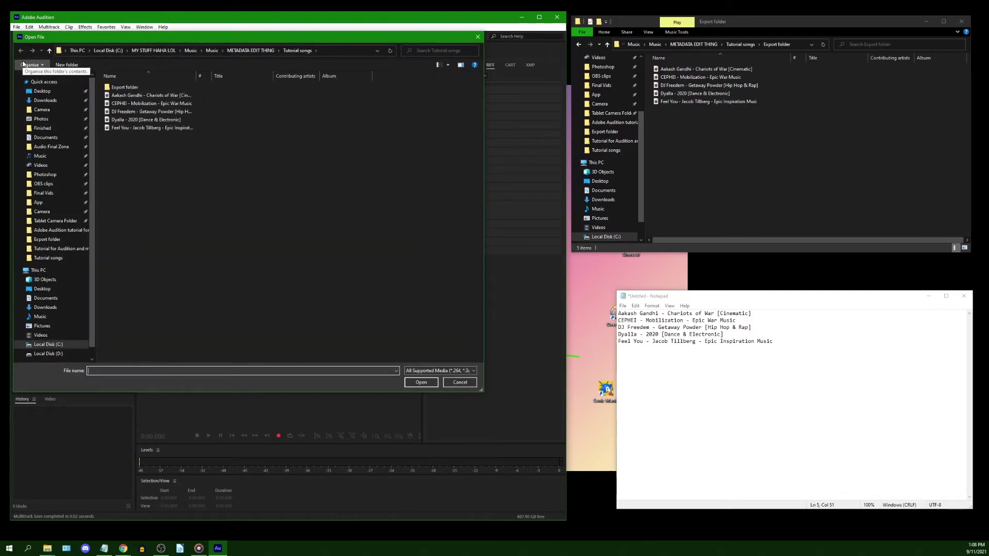
drag(143, 146, 151, 95)
key(Return)
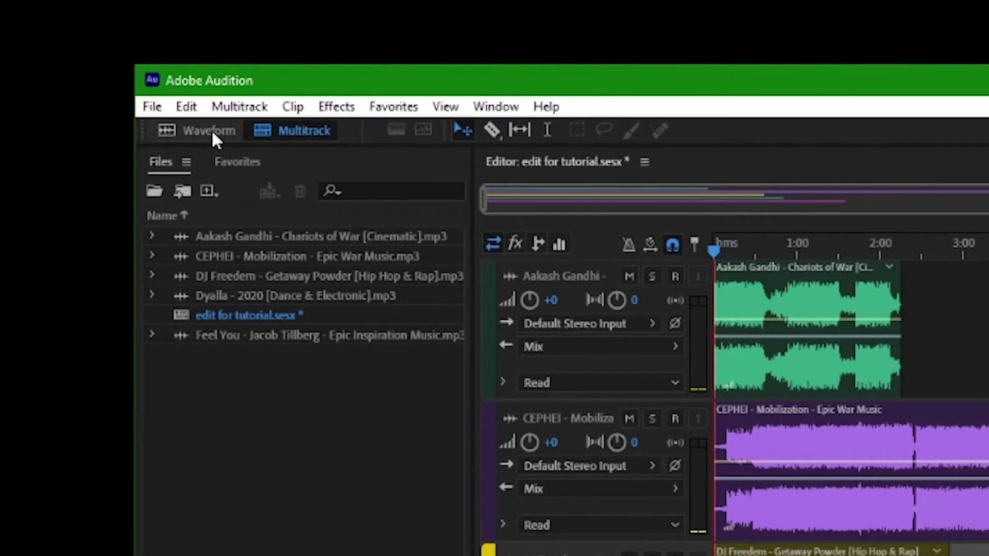
- Switch to Waveform view and step through the file's metadata entries
click(213, 135)
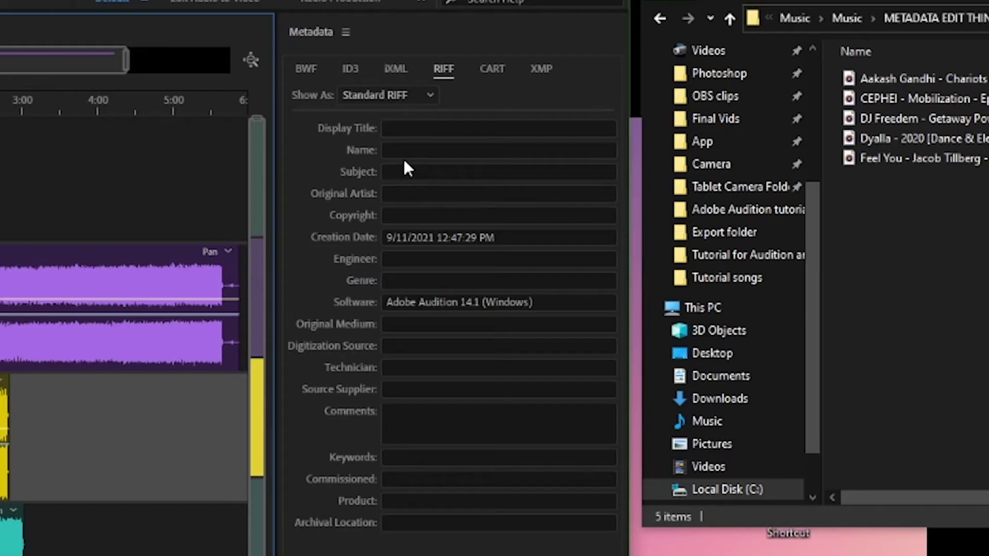
click(424, 130)
click(420, 151)
click(415, 171)
click(370, 249)
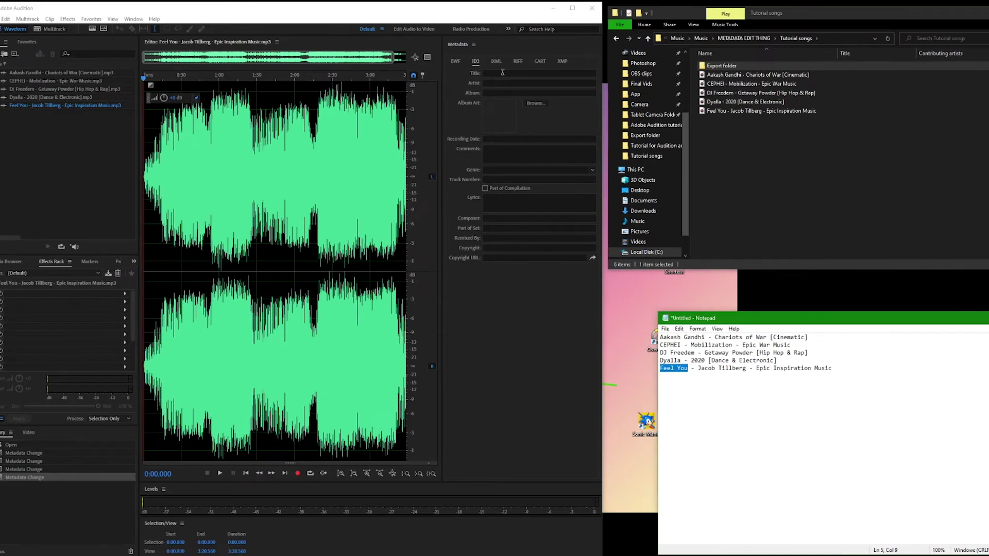
- Paste 'Feel You' as the ID3 title and its artist from the Notepad list
click(361, 95)
text(Feel You)
drag(698, 368, 746, 369)
key(ctrl+c)
click(360, 117)
key(ctrl+v)
click(95, 179)
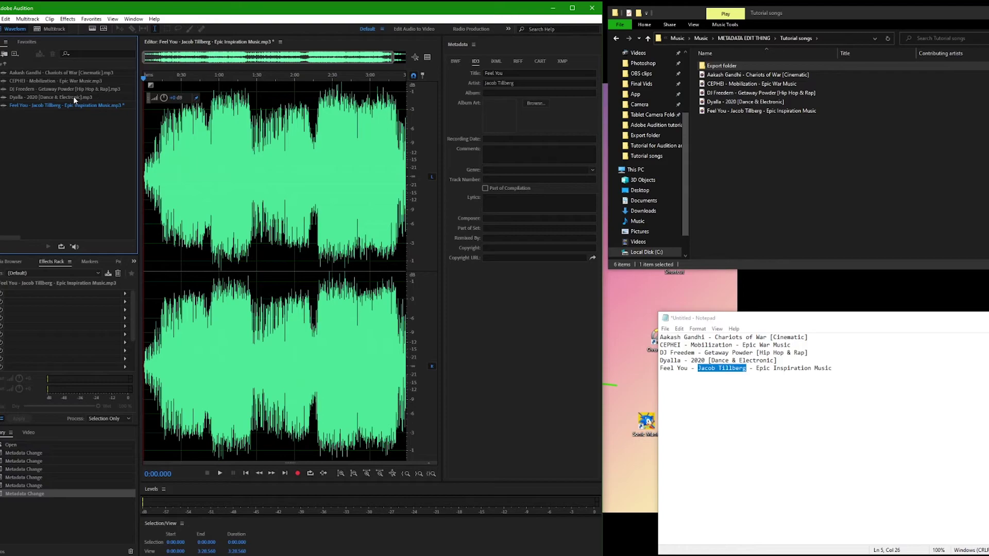
- Give the 2020 track its artist and title '2020' from Notepad, then save all files
double_click(73, 97)
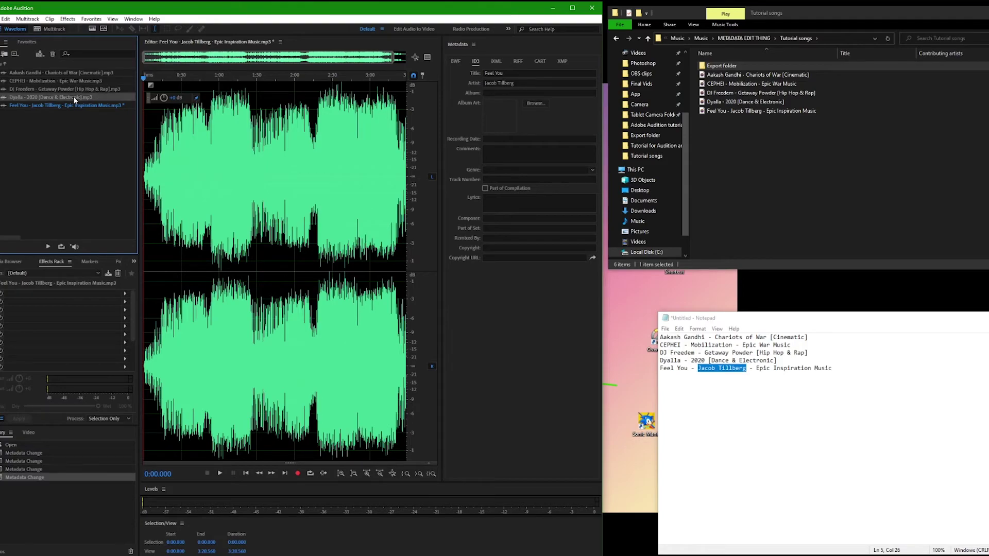
drag(681, 360, 644, 360)
key(ctrl+c)
click(493, 83)
key(ctrl+v)
double_click(697, 361)
key(ctrl+c)
click(496, 73)
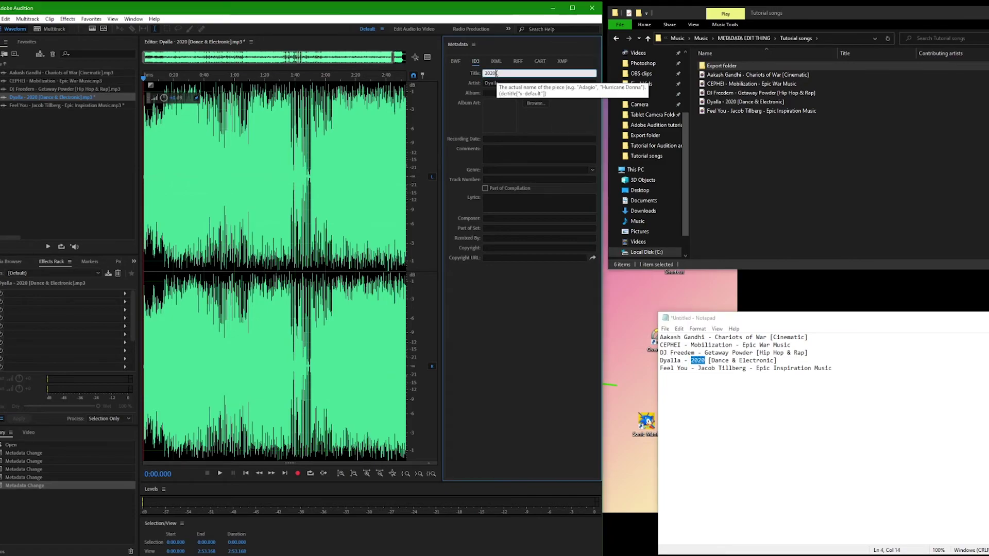
key(ctrl+v)
click(22, 148)
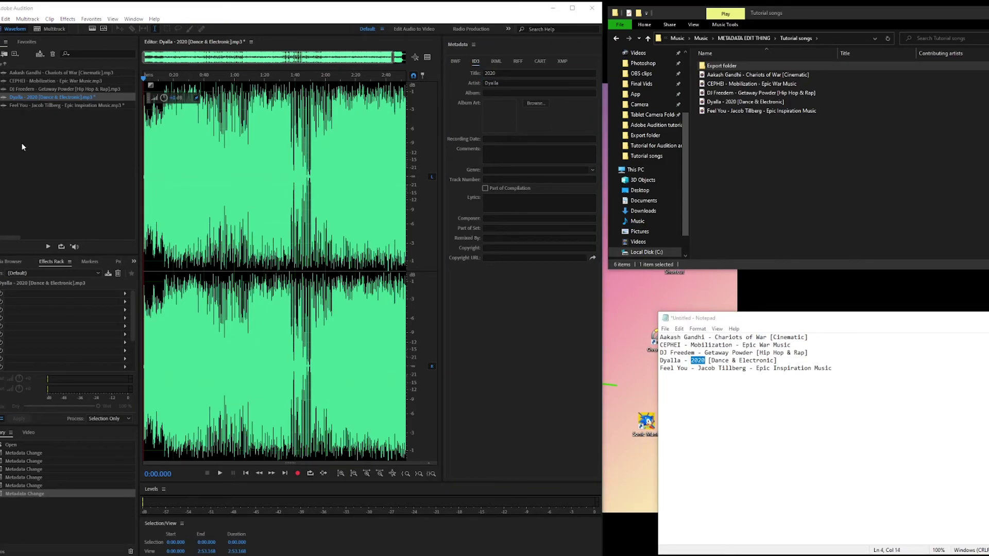
click(94, 98)
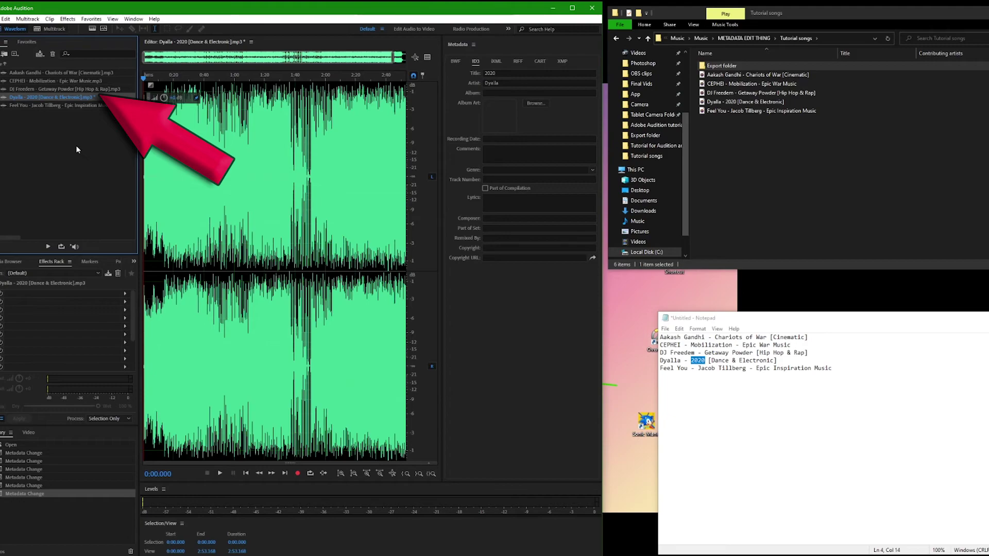
key(ctrl+alt+shift+s)
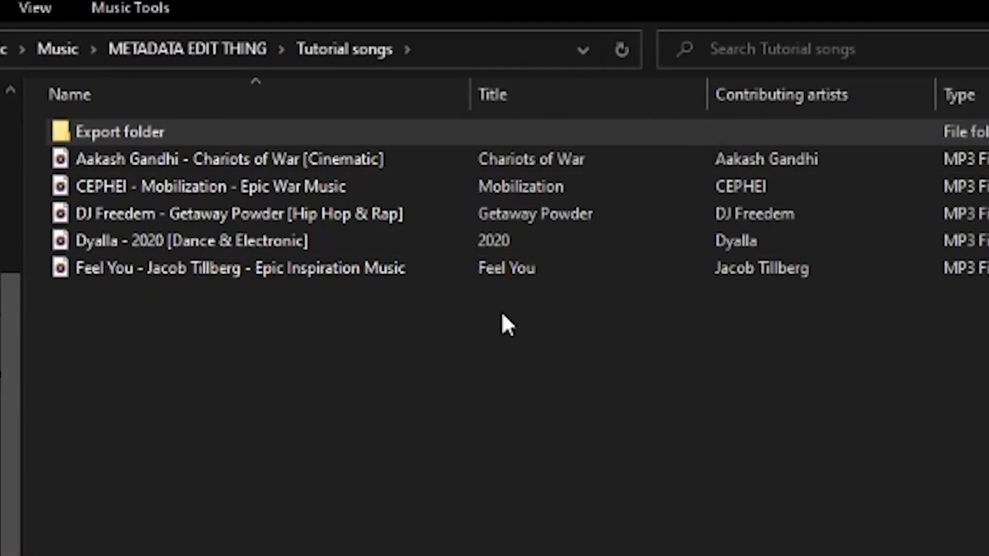
- Refresh Explorer to show the titles and artists, and close all five files in Audition
click(620, 49)
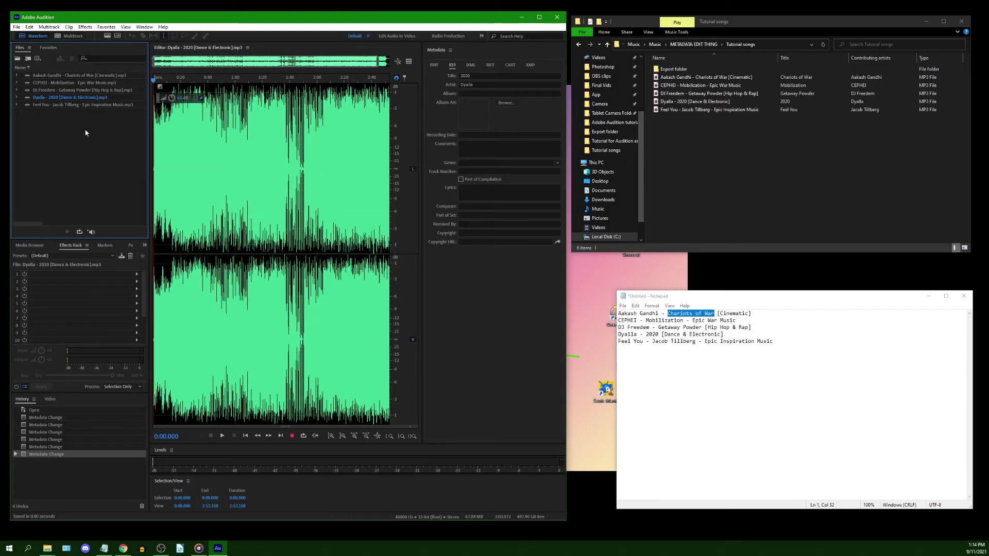
drag(86, 129, 72, 73)
key(ctrl+w)
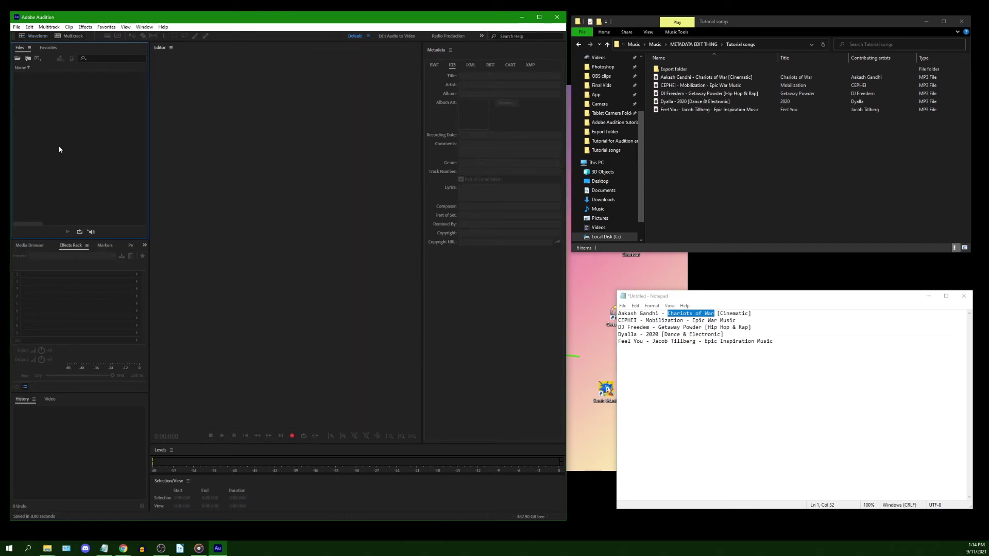
click(824, 44)
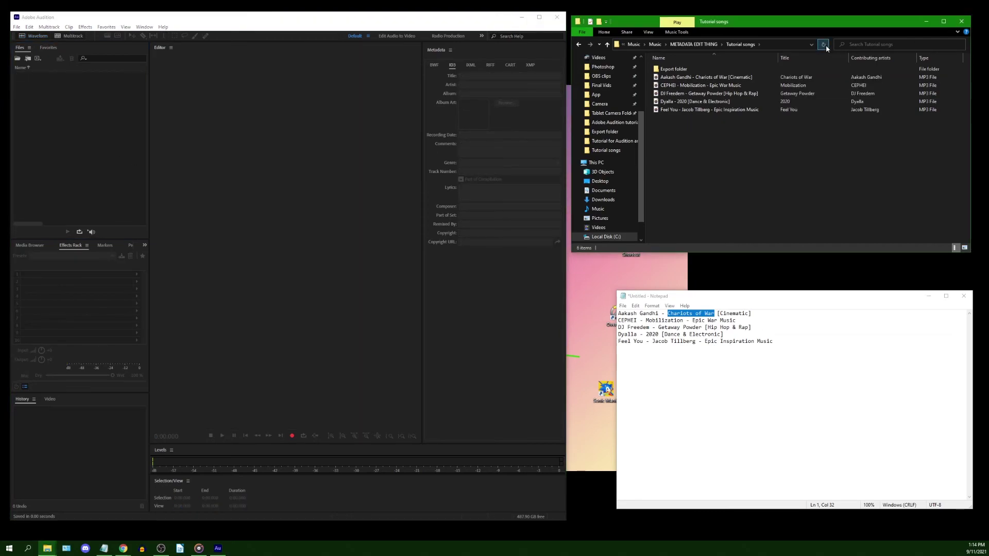